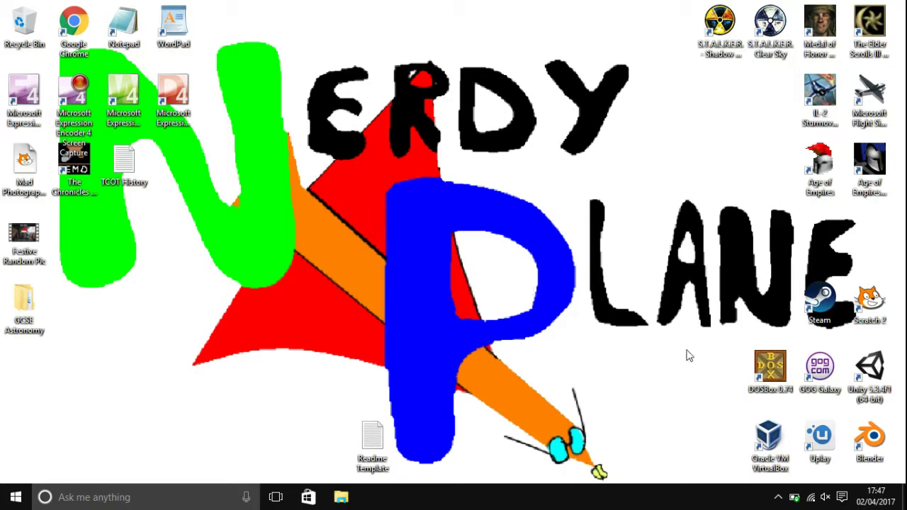
Step: Create another desktop shortcut from the DOSBox 0.74 shortcut and place it in the middle of the desktop
left_click(773, 370)
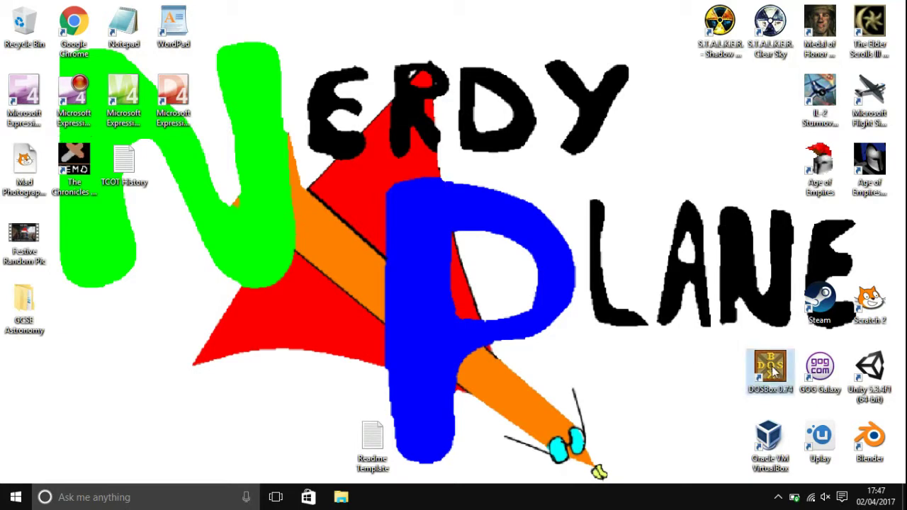
right_click(772, 370)
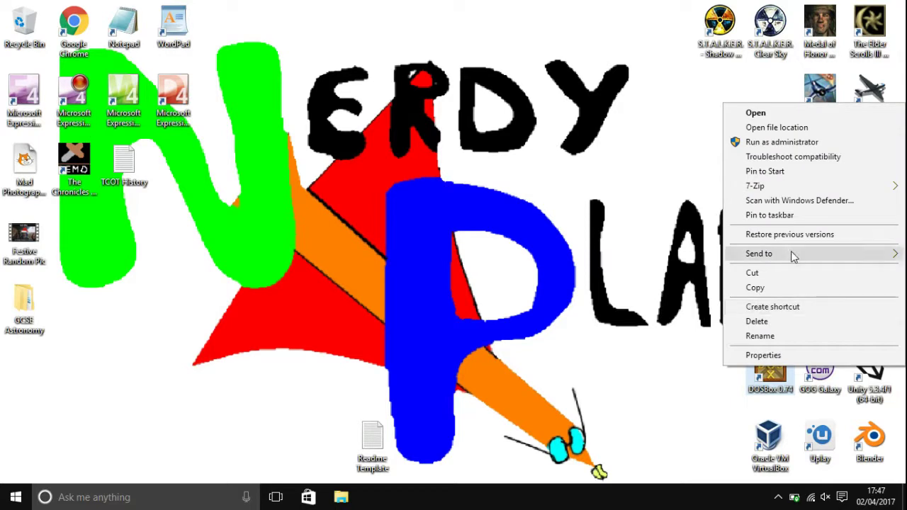
mouse_move(794, 257)
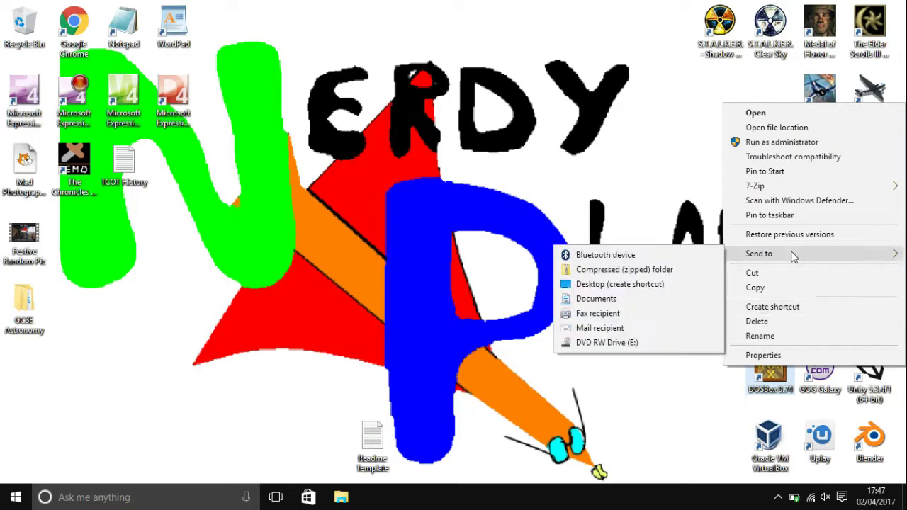
left_click(624, 284)
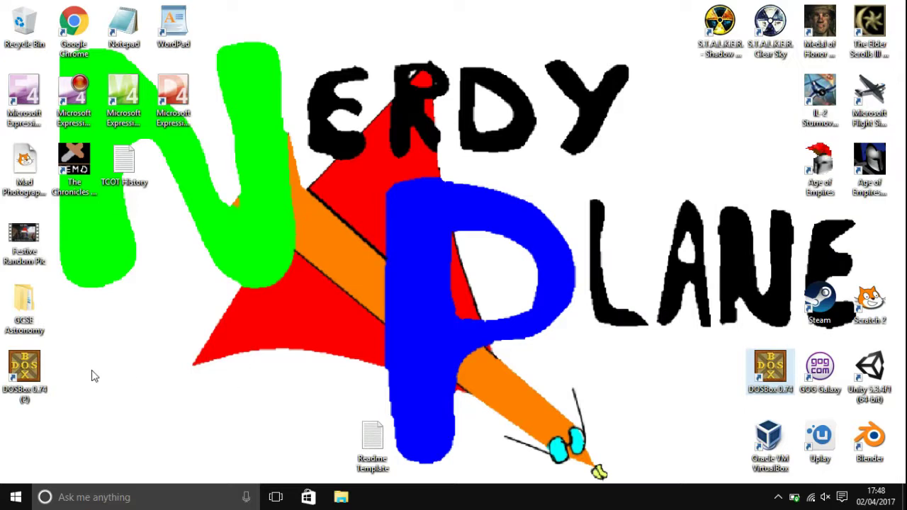
left_click_drag(27, 372, 425, 234)
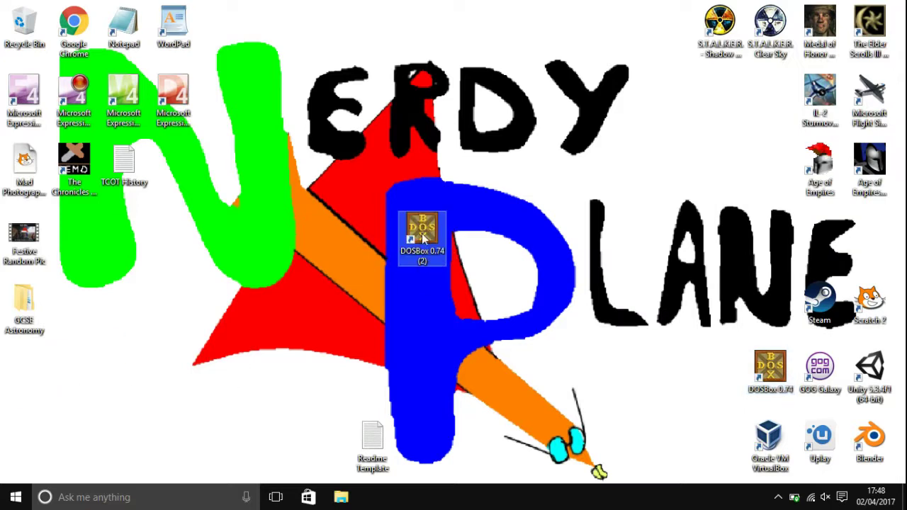
Step: Rename the new DOSBox shortcut to "Amulets and Armour"
right_click(424, 223)
left_click(487, 454)
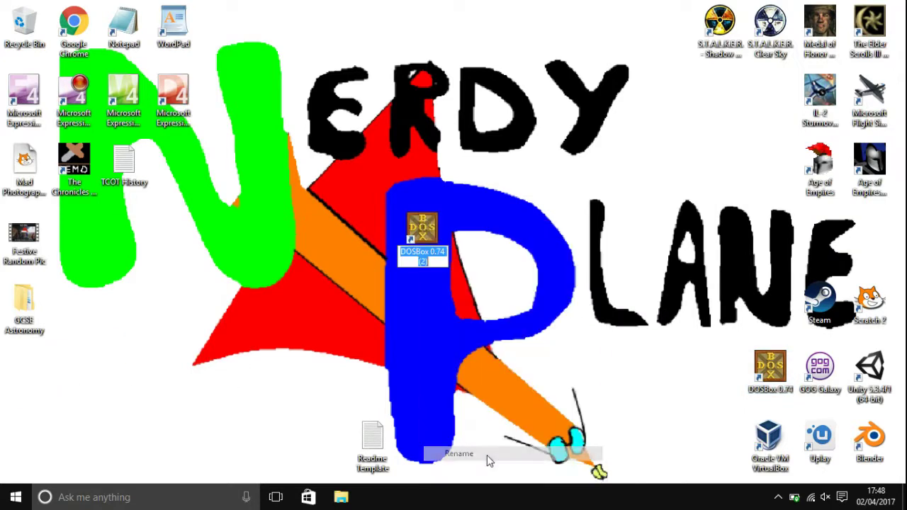
type("Amu")
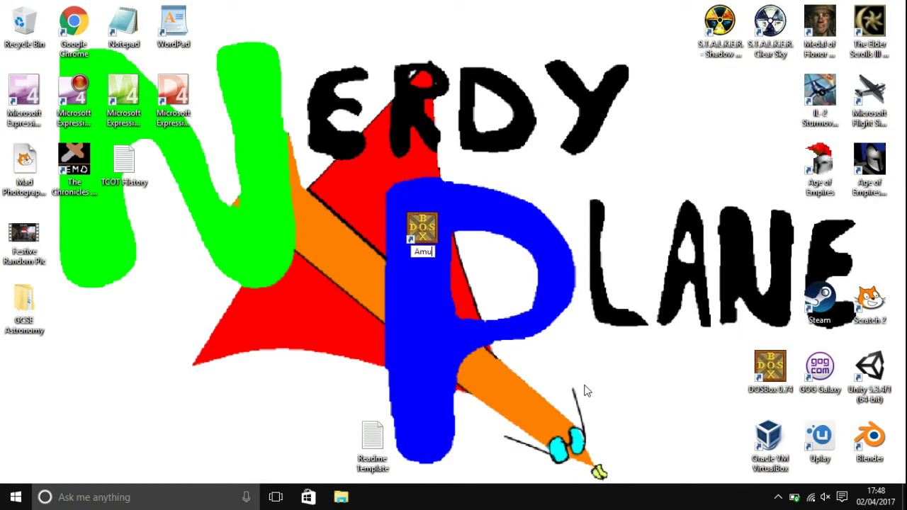
type("lets and ")
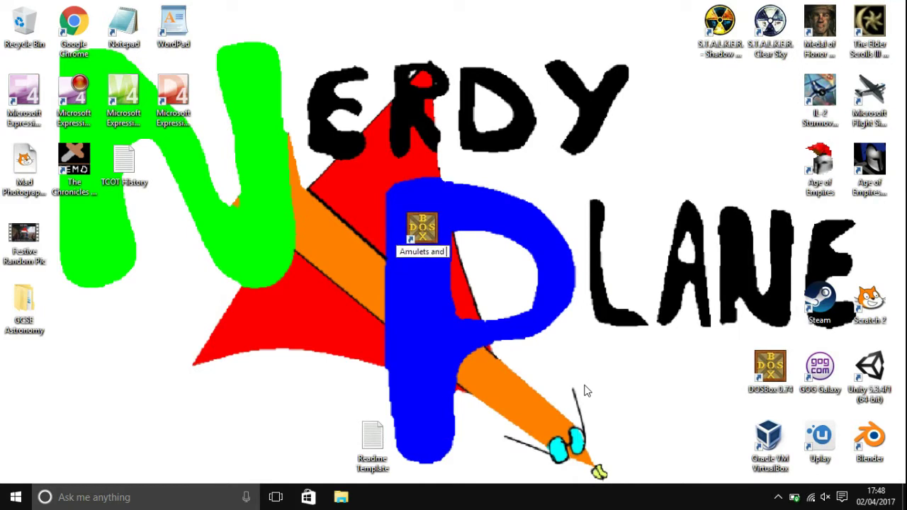
type("Armour")
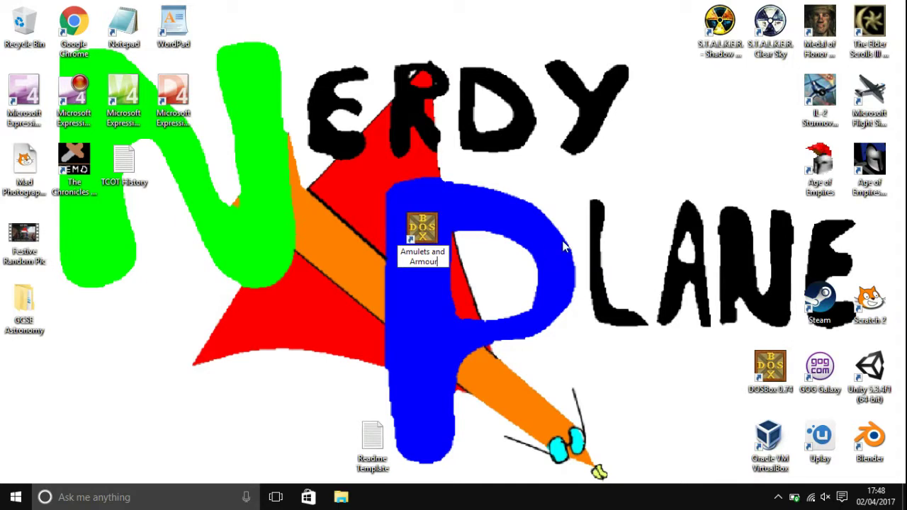
key("Return")
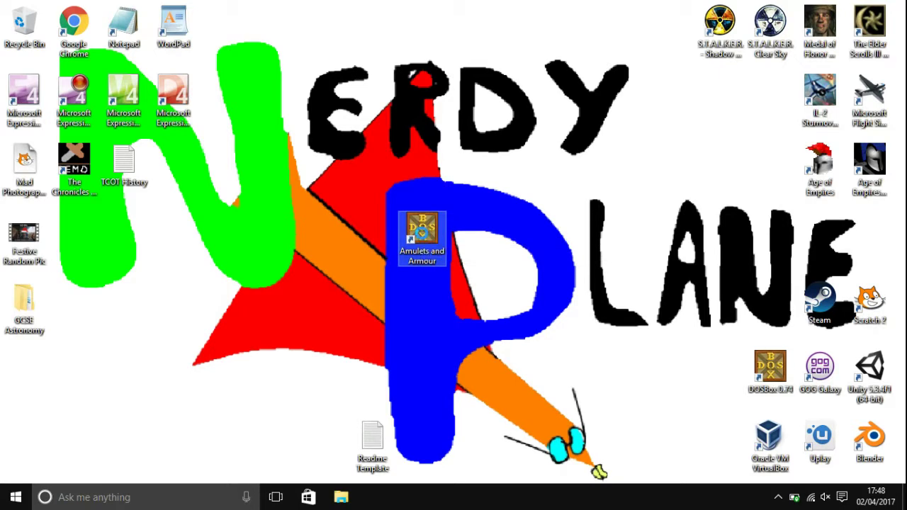
Step: Open the file location of the Amulets and Armour shortcut and run the DOSBox 0.74 Options batch file there
right_click(423, 224)
left_click(500, 243)
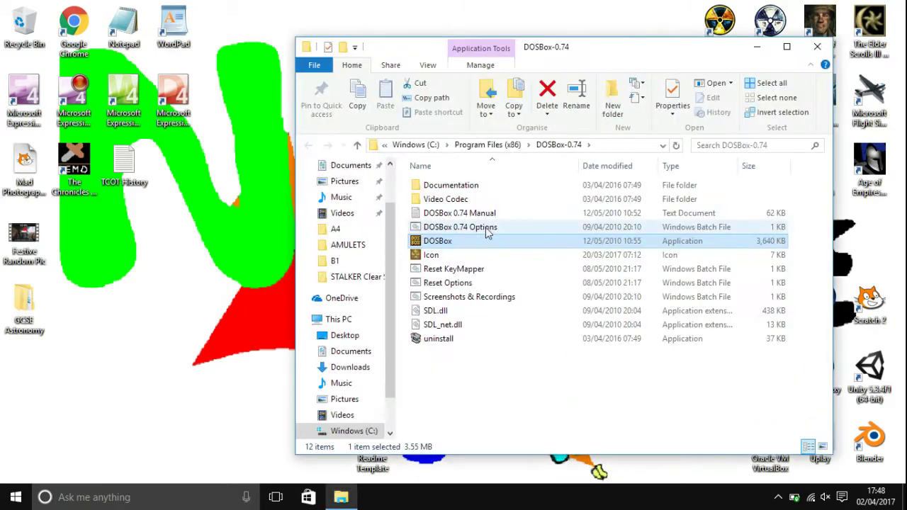
left_click(488, 233)
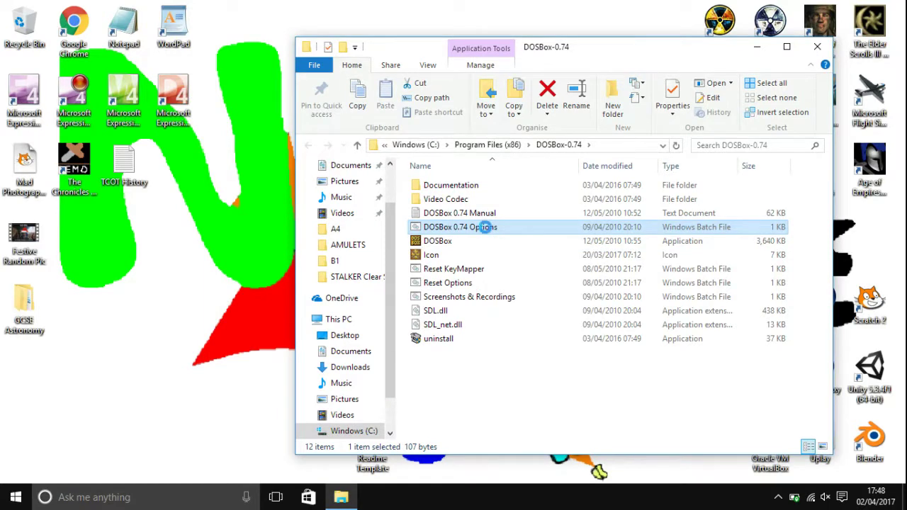
double_click(489, 231)
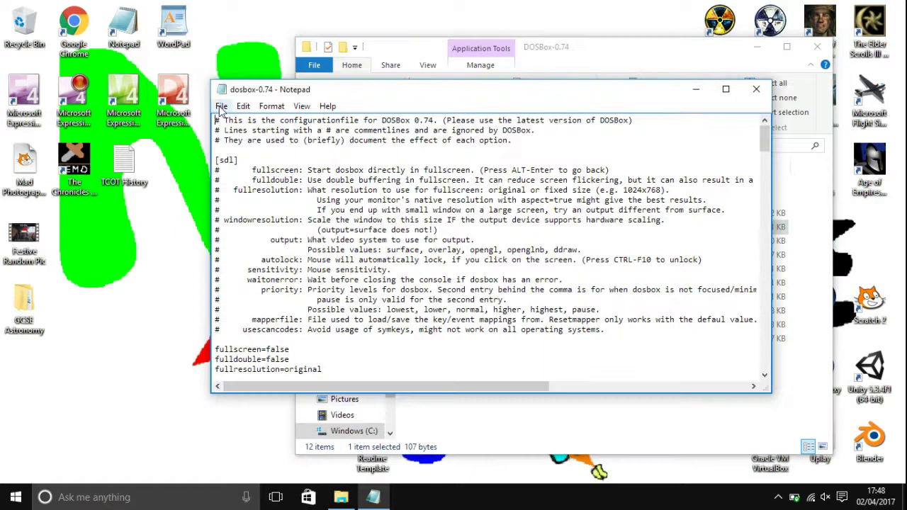
Step: Save a copy of the DOSBox configuration file to the Desktop as gameconf.conf with the file type All Files
left_click(221, 106)
left_click(240, 170)
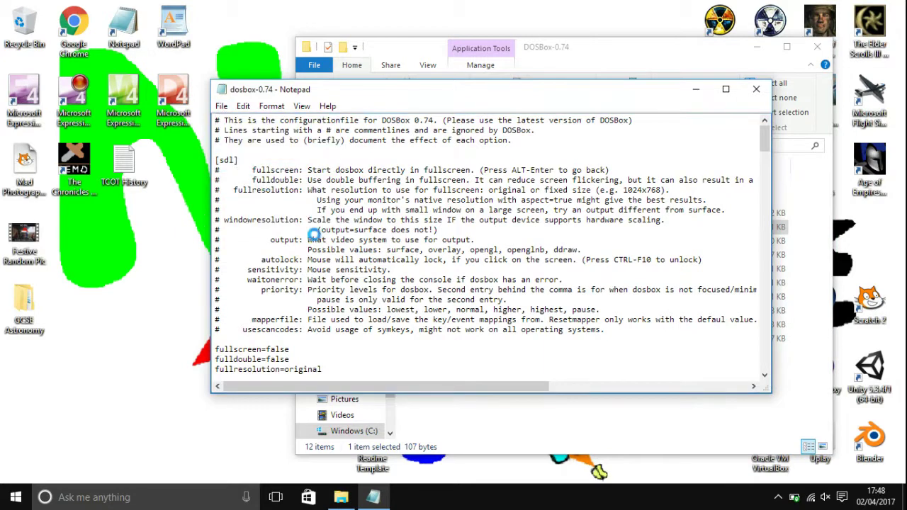
left_click(328, 383)
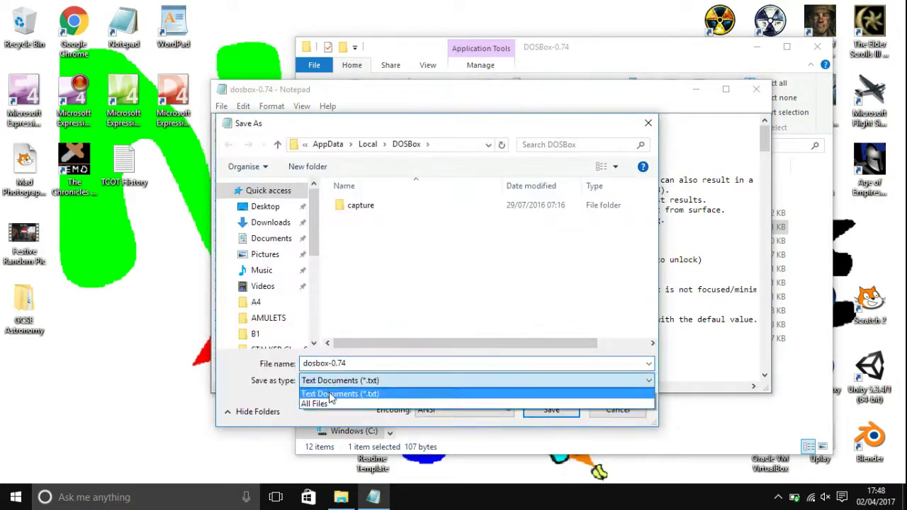
left_click(315, 402)
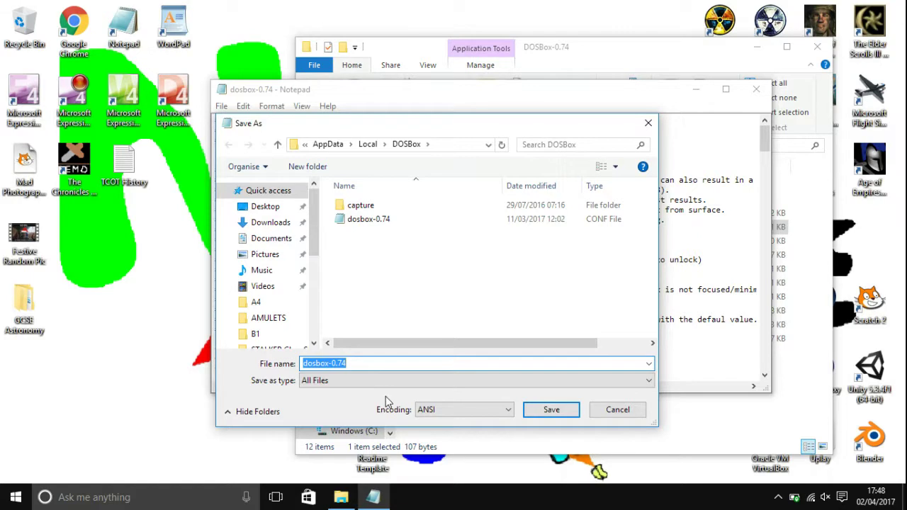
type("gameco")
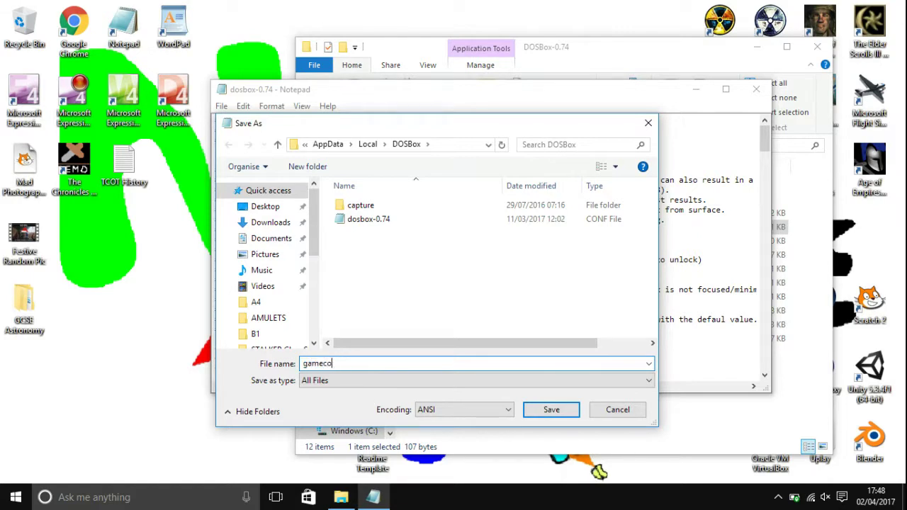
type("nf.conf")
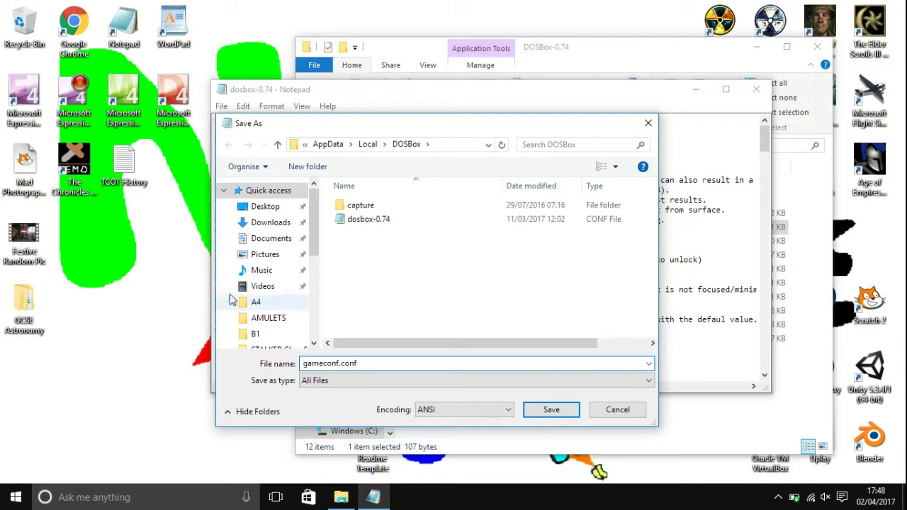
left_click(264, 207)
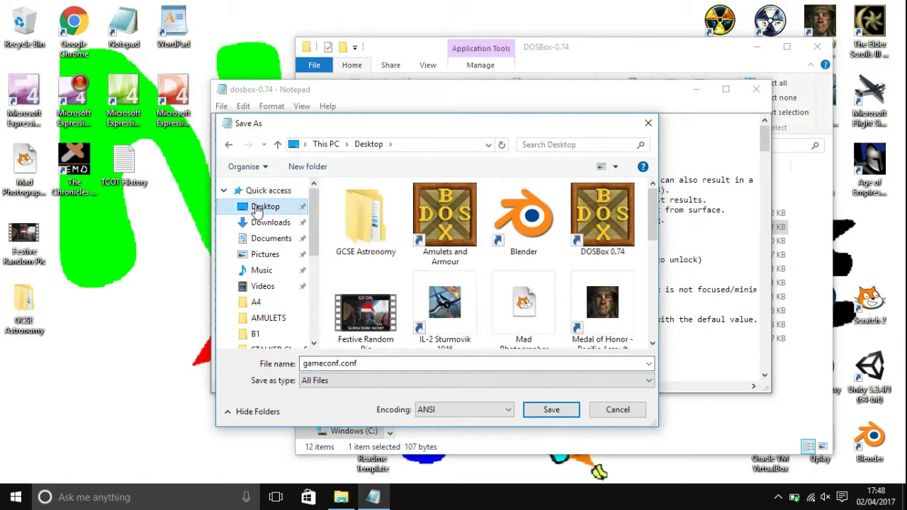
left_click(552, 411)
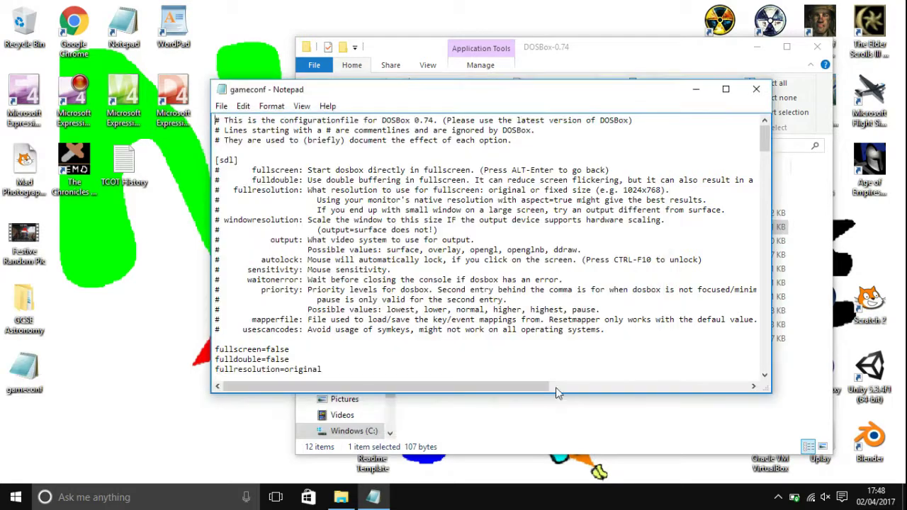
Step: Close the text file and the DOSBox-0.74 folder, and move the gameconf file beside the Amulets and Armour shortcut
left_click(756, 89)
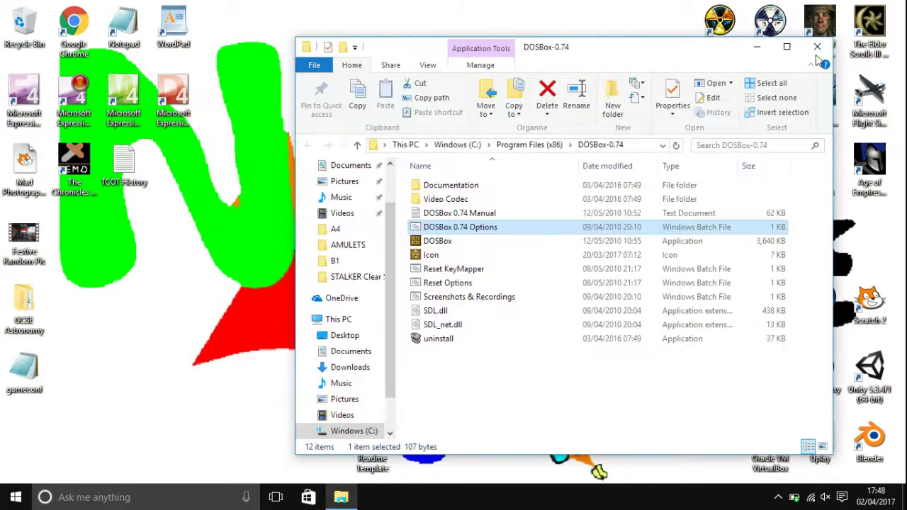
left_click(818, 46)
left_click_drag(36, 378, 485, 252)
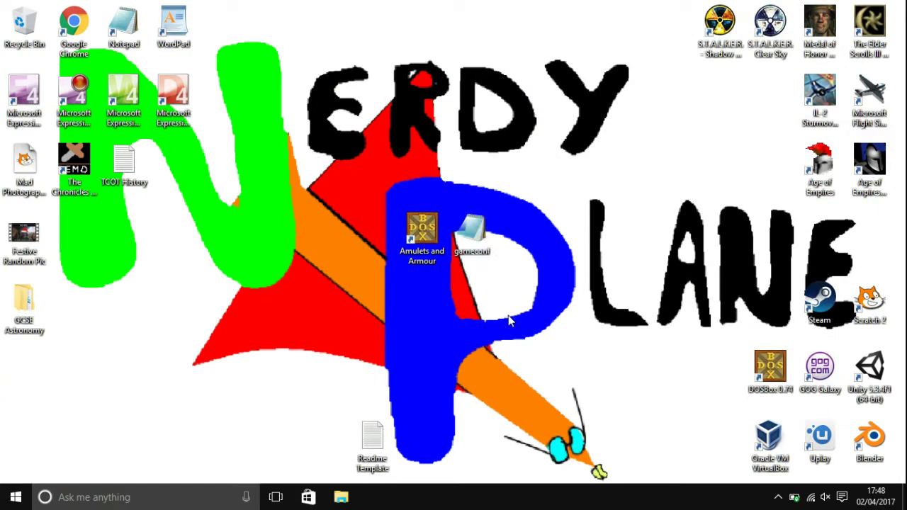
Step: Open the gameconf file and set its fullscreen option to true
double_click(479, 244)
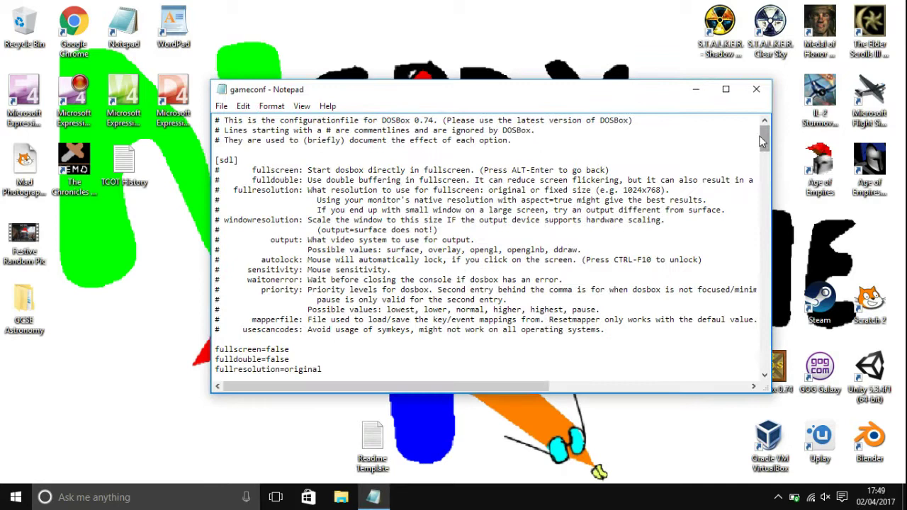
left_click_drag(766, 144, 766, 152)
left_click_drag(290, 270, 266, 270)
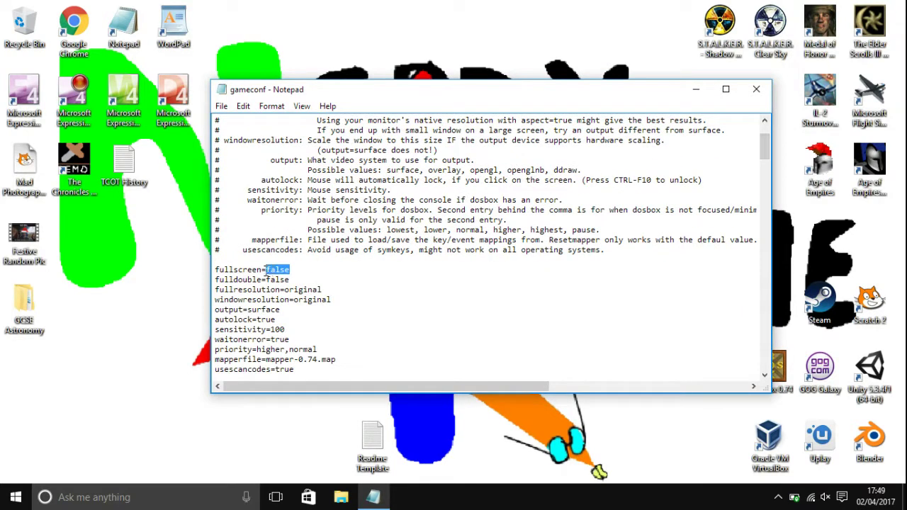
type("true")
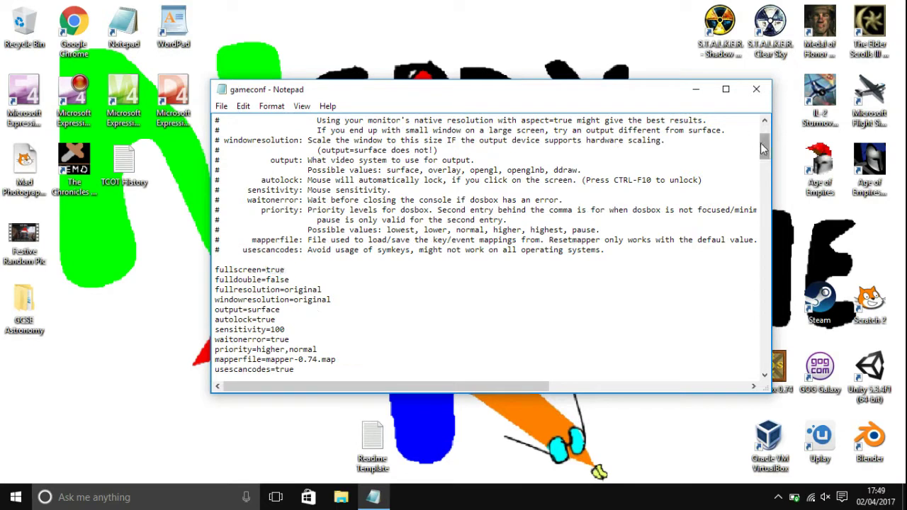
Step: Add the lines "mount c c:\dosprogrammes\amulets", "c:" and "call aa" at the end of the [autoexec] section
left_click_drag(767, 146, 767, 355)
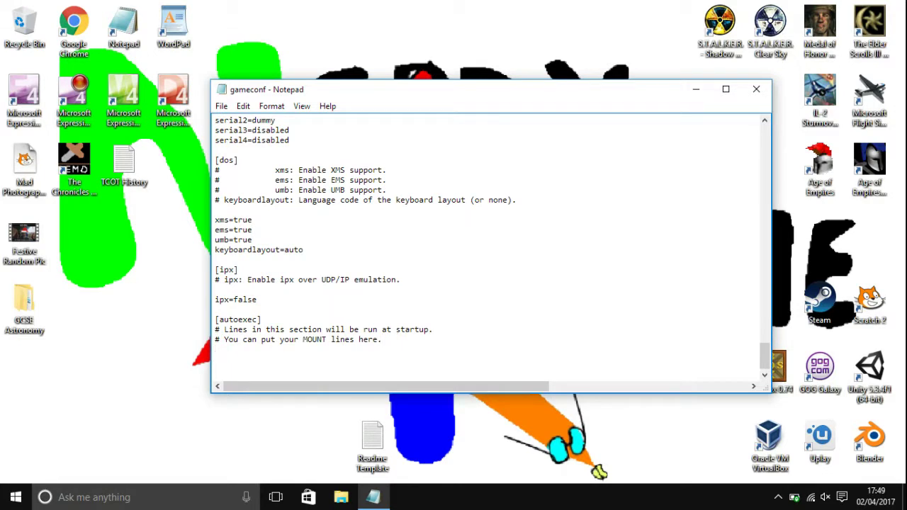
type("mount c c:\\dosprogramme")
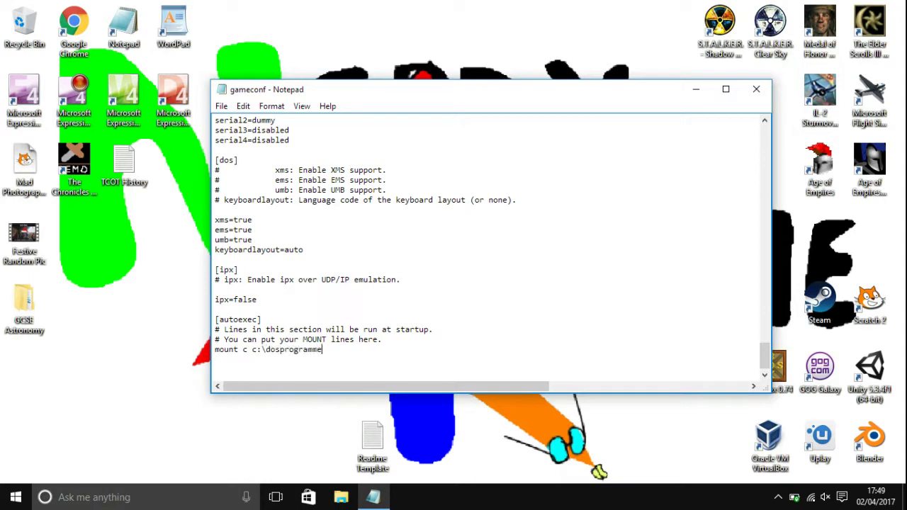
type("s\\")
type("amulets ")
type("c")
type(":")
key("Return")
type("call aa")
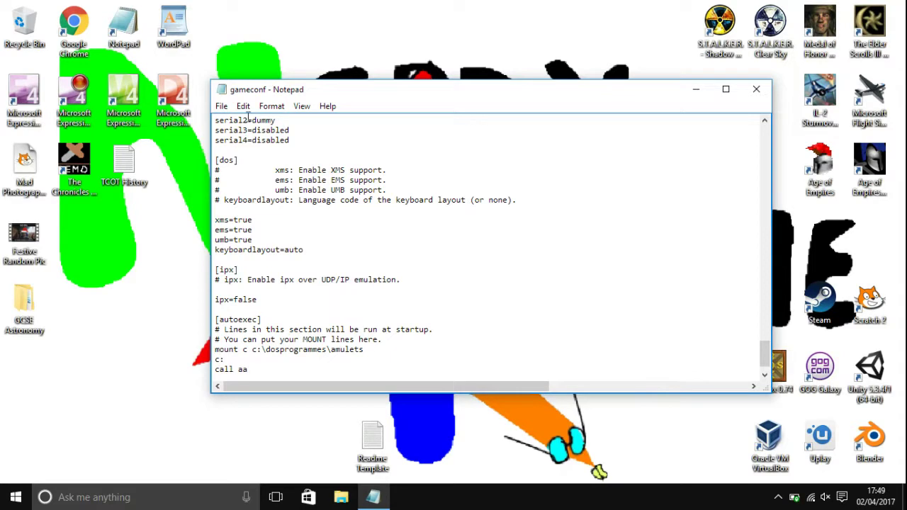
Step: Save the edited gameconf file and close it
left_click(221, 107)
left_click(241, 150)
left_click(757, 90)
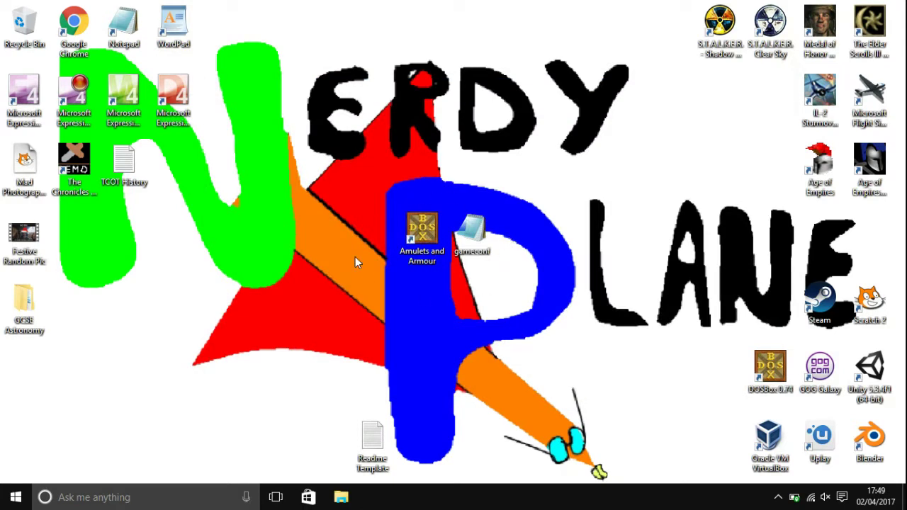
Step: Open the properties of the Amulets and Armour shortcut and append -conf and an opening quotation mark to its target
left_click(434, 263)
right_click(434, 264)
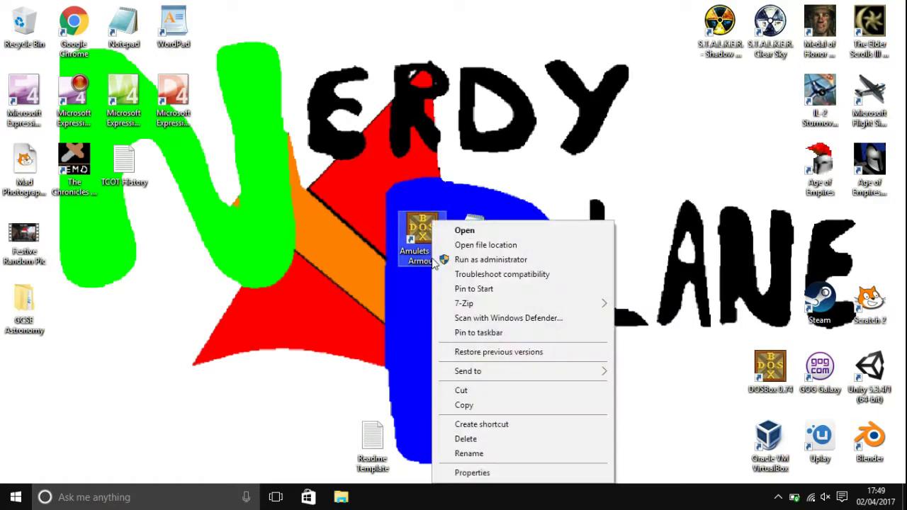
left_click(472, 473)
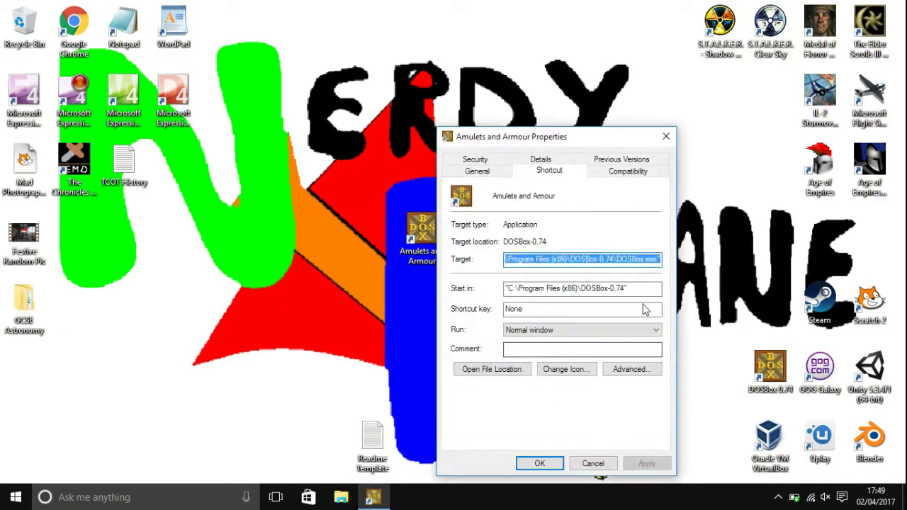
type("-conf")
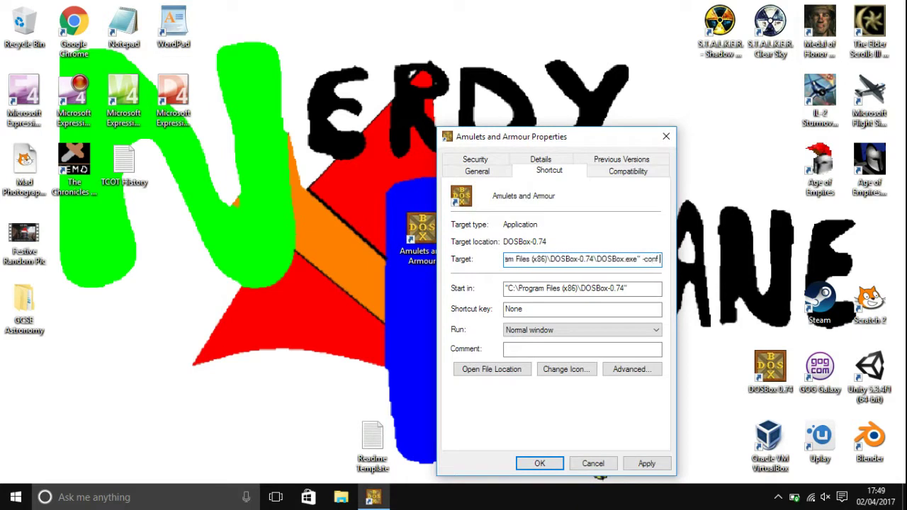
type(" \"")
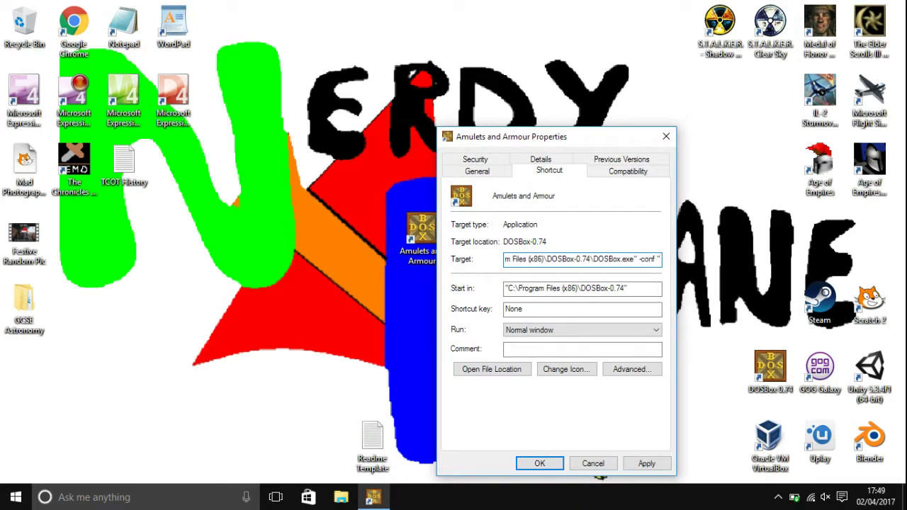
Step: Continue the shortcut's target with the path C:\users\ followed by the user's profile folder name and a backslash
left_click_drag(502, 139, 375, 133)
type("C")
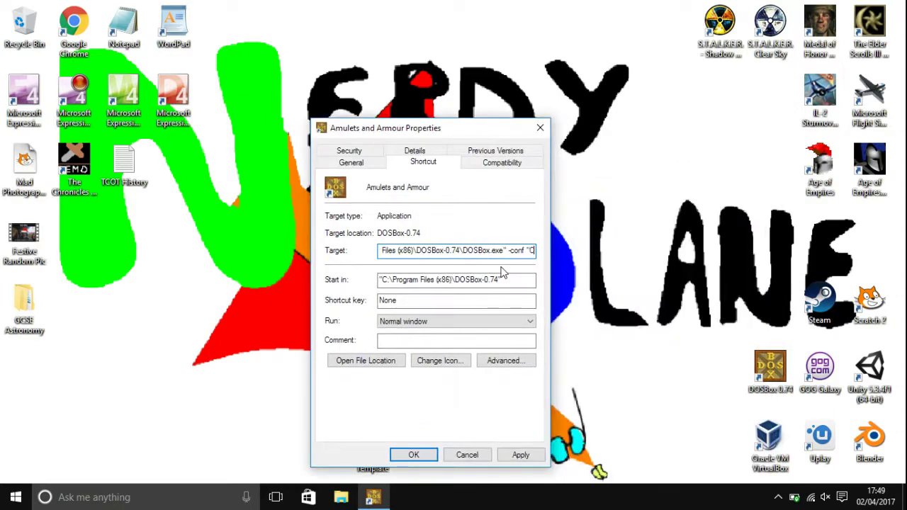
type(":\\")
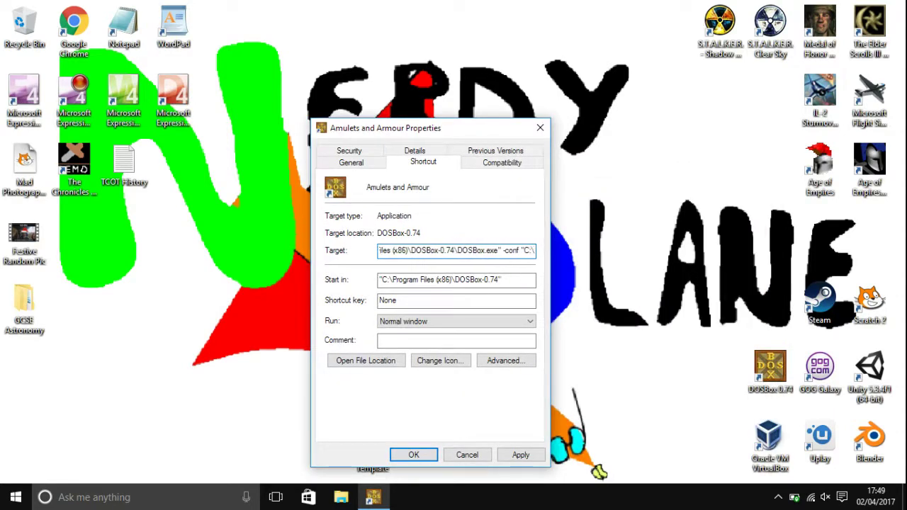
type("users")
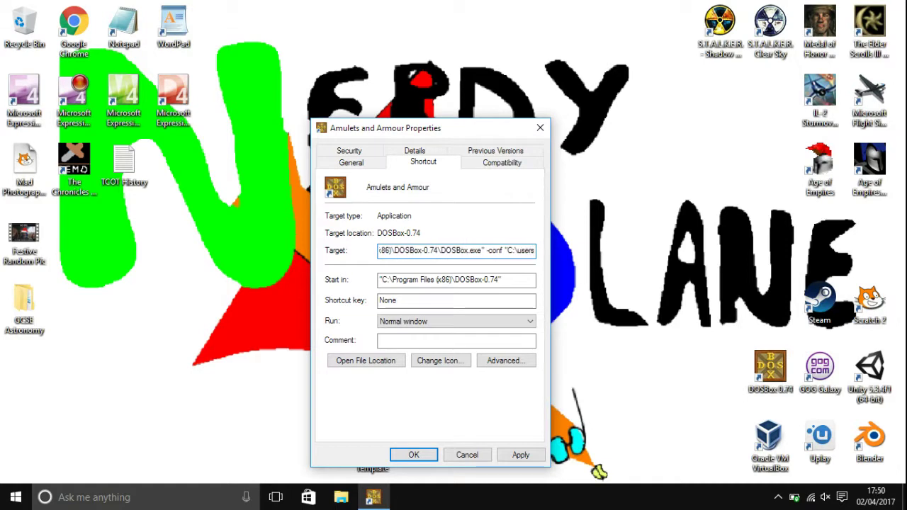
type("\\")
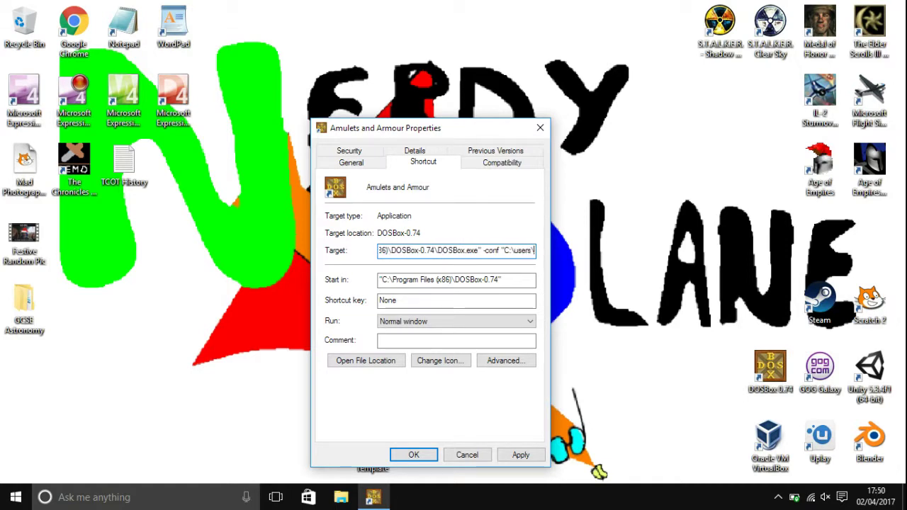
type("conan")
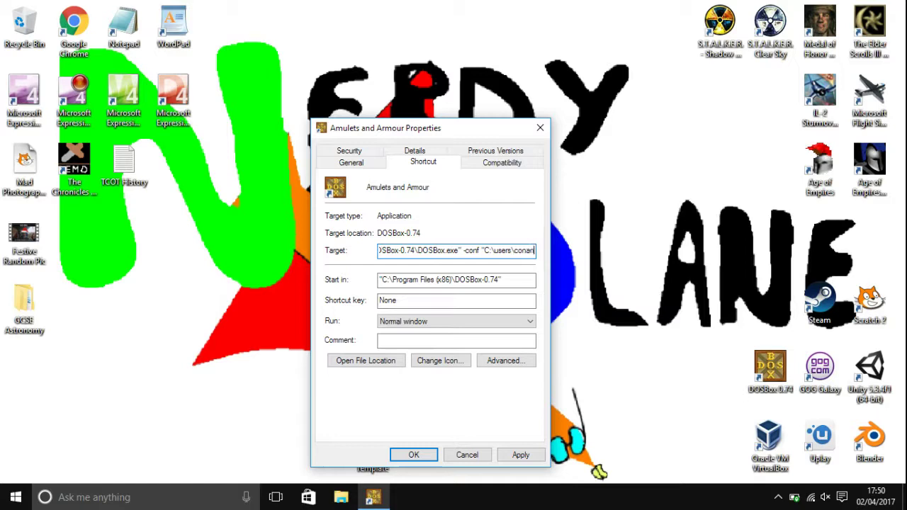
type("\\")
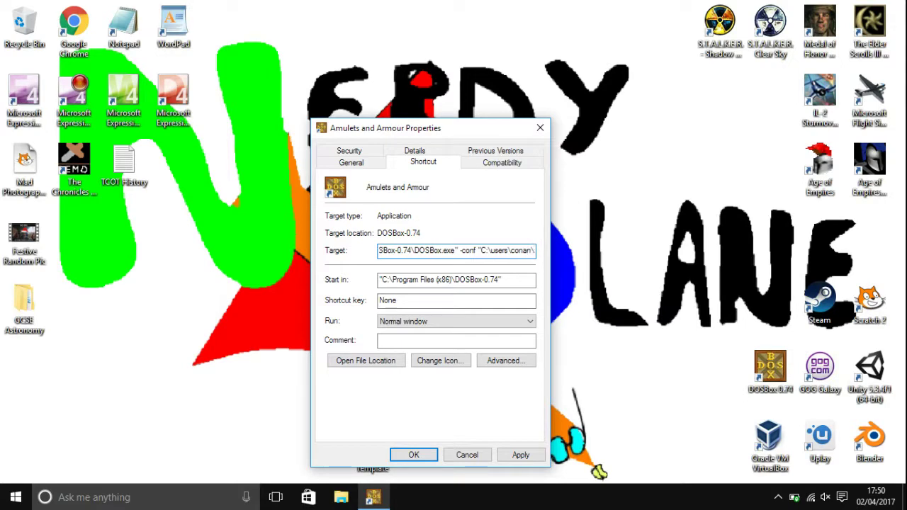
Step: Finish the target path with gameconf.conf and a closing quotation mark, and save the shortcut's properties
left_click_drag(376, 135, 476, 137)
type("game")
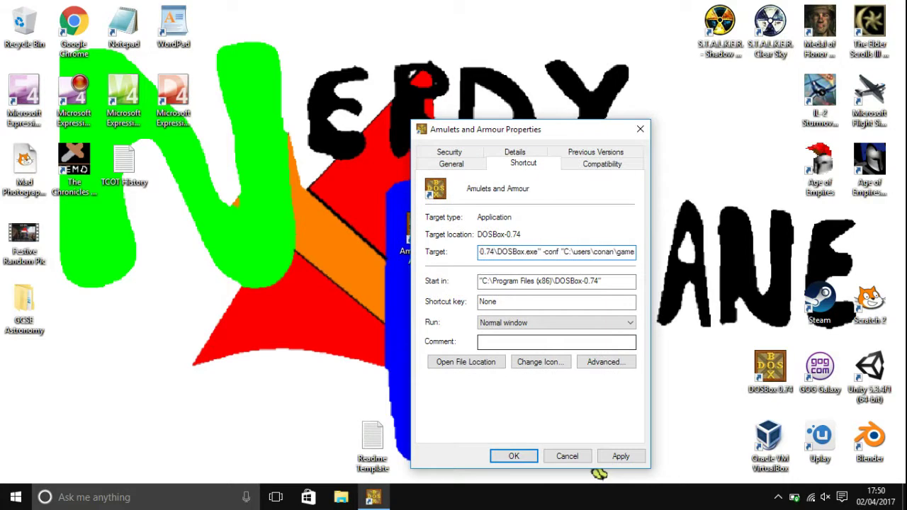
type("conf")
type(".")
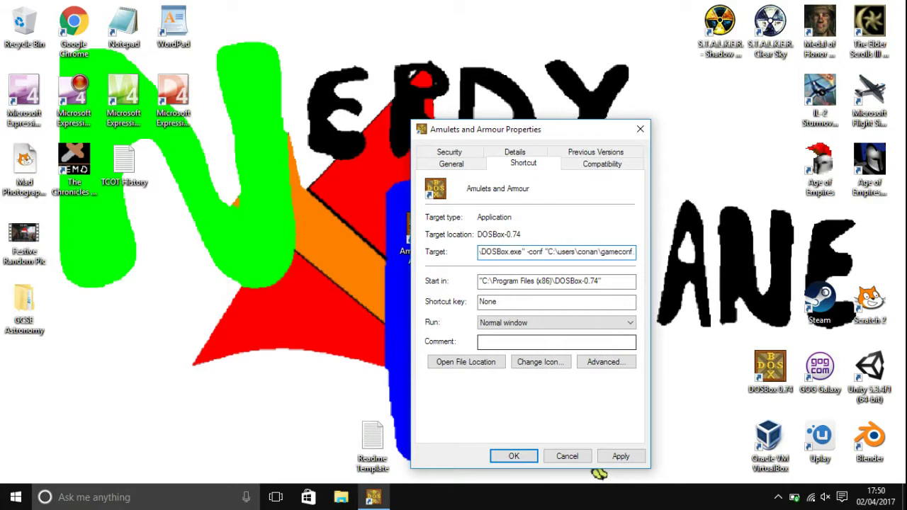
type("conf\"")
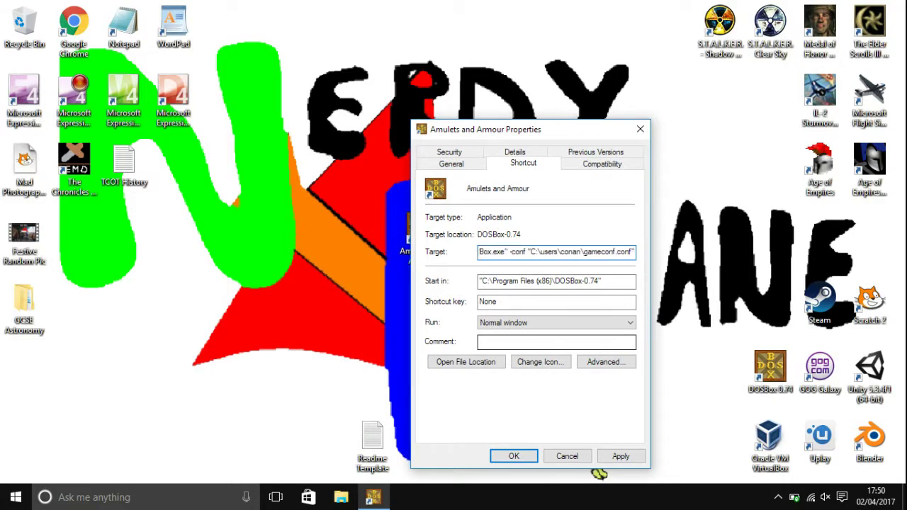
left_click(618, 458)
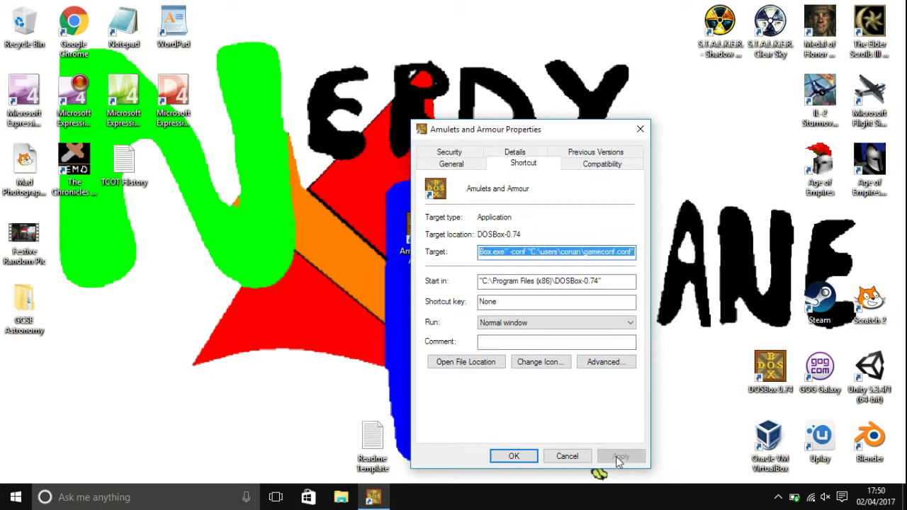
left_click(514, 456)
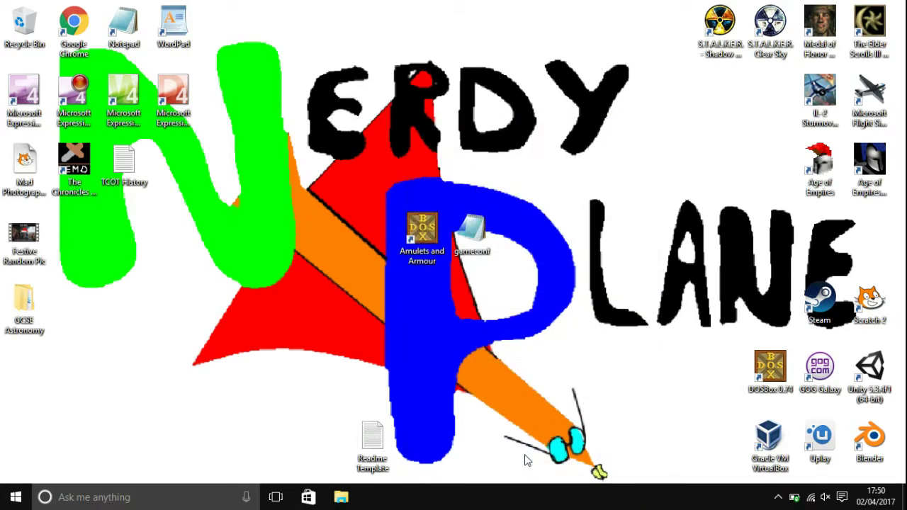
Step: Switch to Steam and add the Amulets and Armour desktop shortcut to the library as a non-Steam game
left_click(425, 234)
left_click(530, 277)
double_click(839, 293)
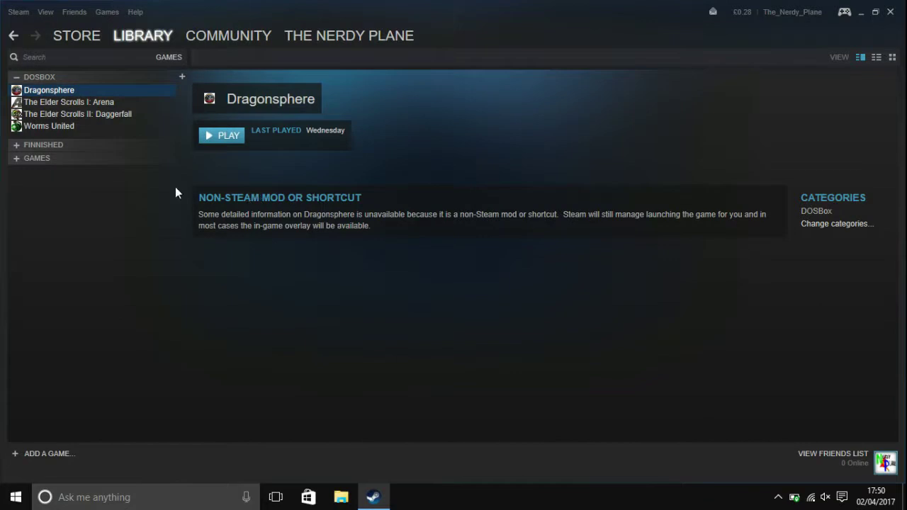
left_click(107, 11)
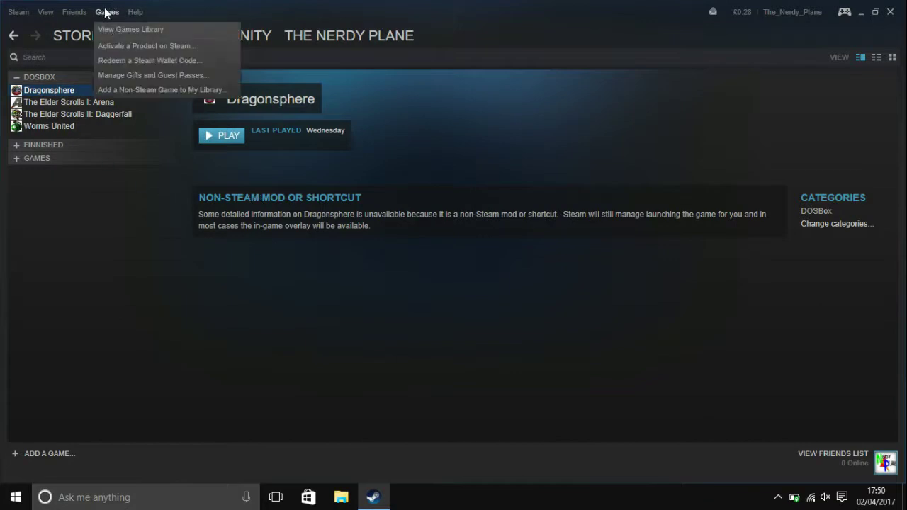
left_click(139, 90)
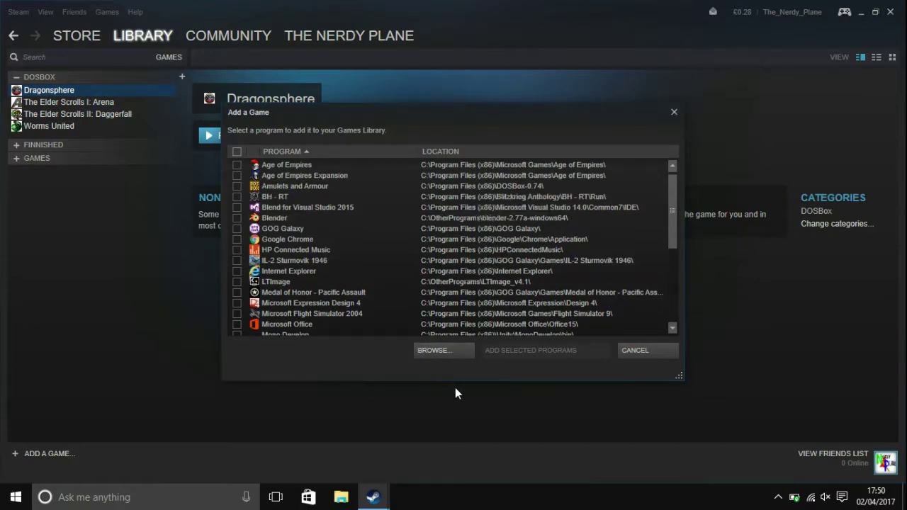
left_click(435, 349)
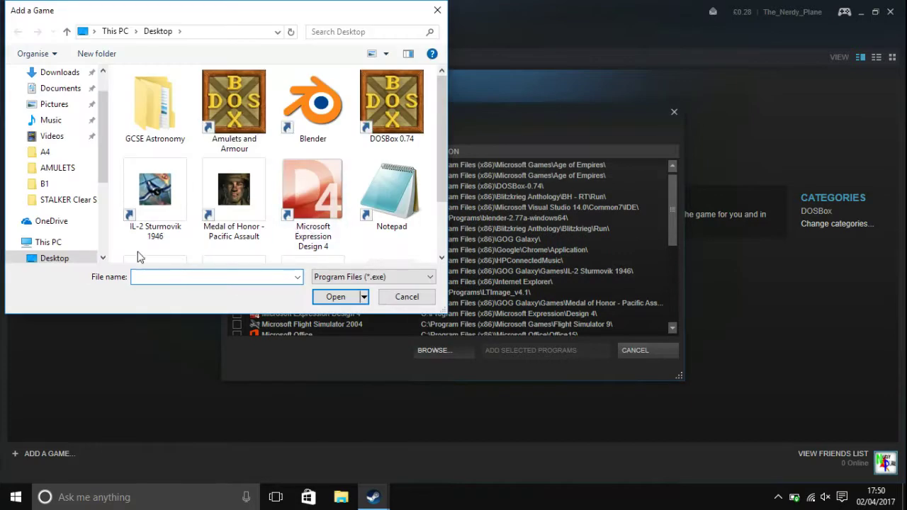
double_click(239, 124)
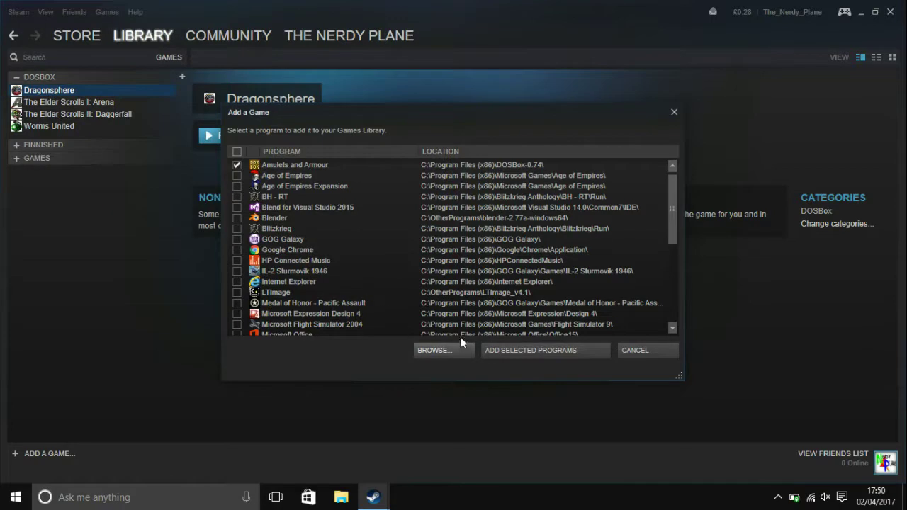
left_click(522, 351)
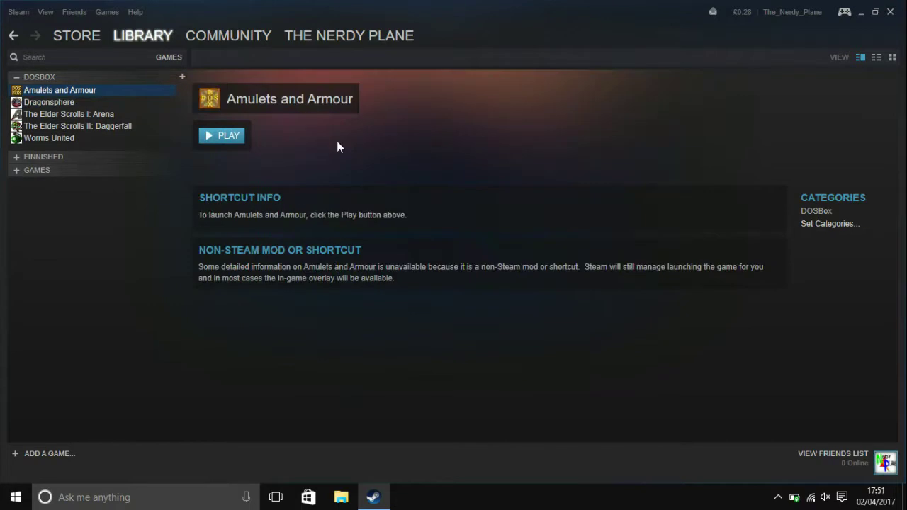
Step: Open the library properties of Amulets and Armour and browse for a different target with all file types listed
right_click(55, 91)
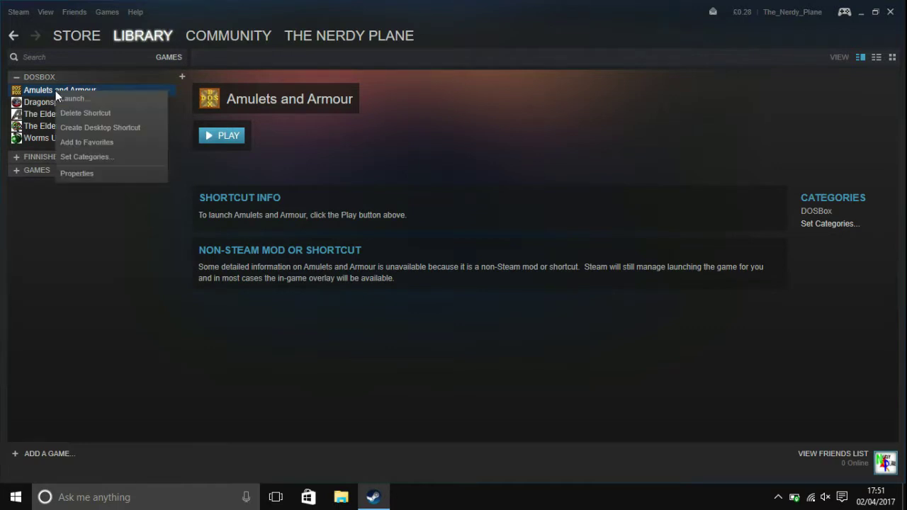
left_click(76, 174)
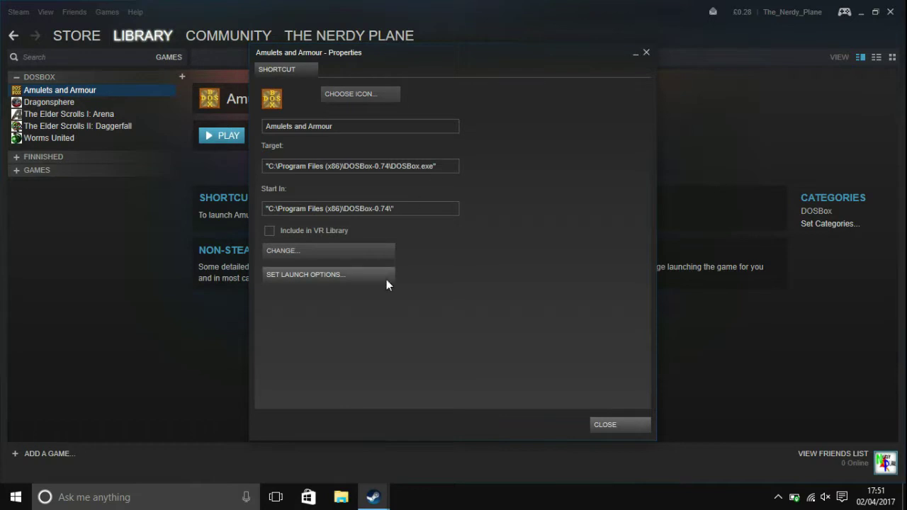
left_click(305, 256)
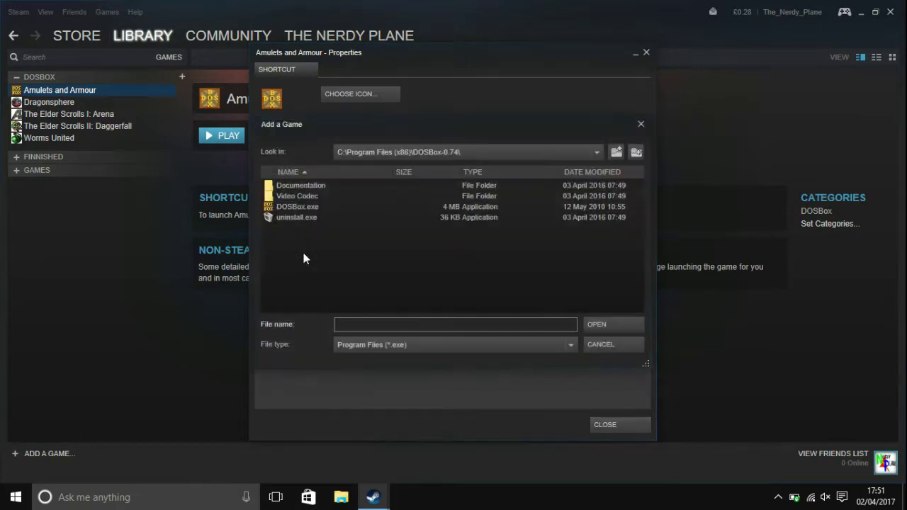
left_click(356, 345)
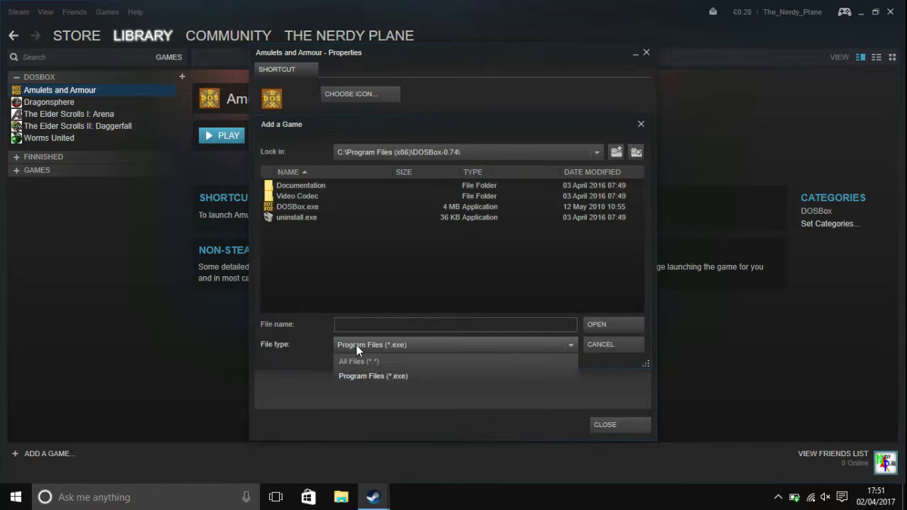
left_click(365, 362)
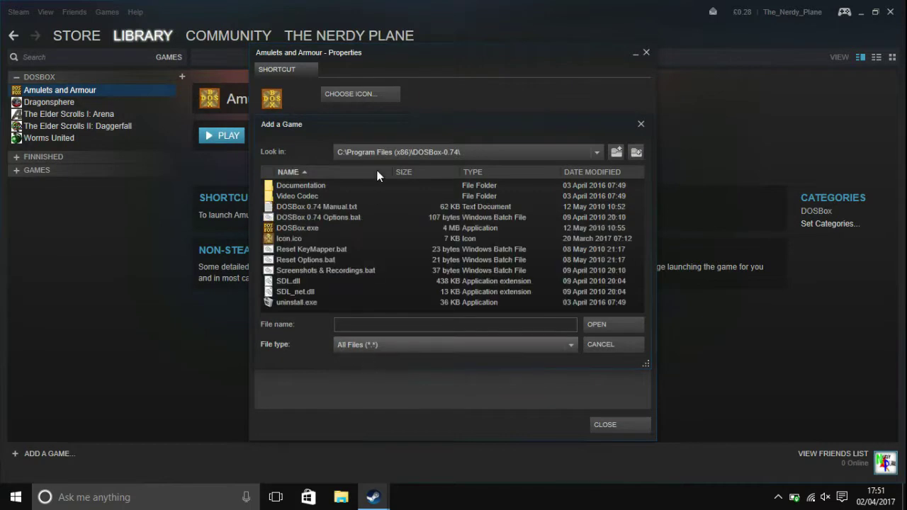
Step: Go to the Desktop folder inside the user's profile folder under C:\Users
left_click(386, 150)
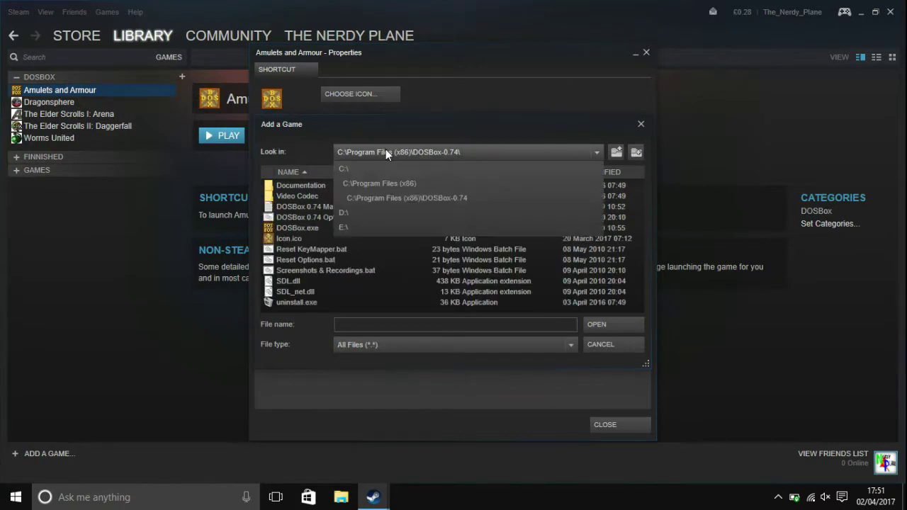
left_click(342, 166)
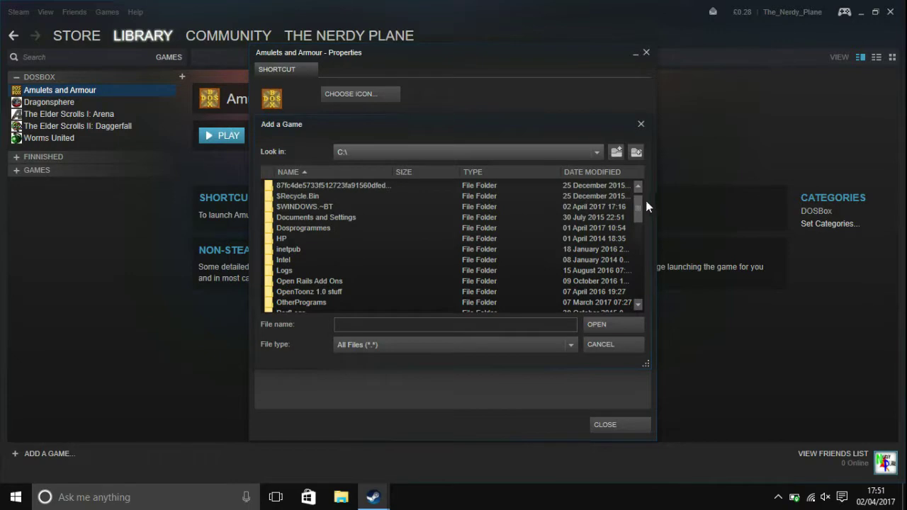
left_click_drag(640, 203, 641, 250)
left_click(293, 236)
double_click(292, 236)
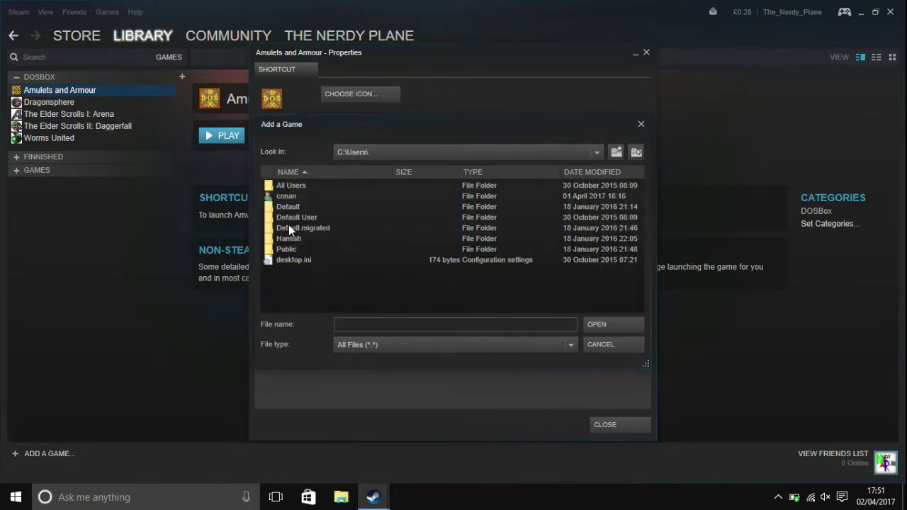
left_click(281, 206)
double_click(281, 195)
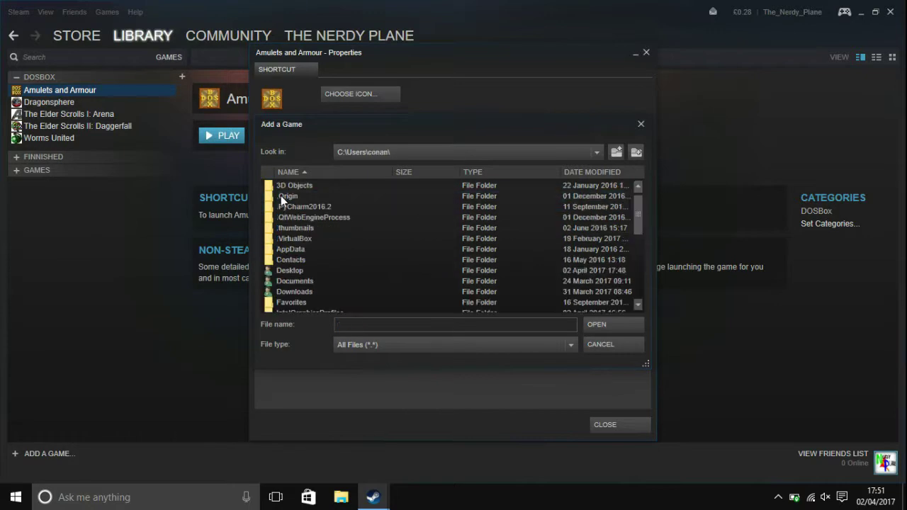
double_click(299, 271)
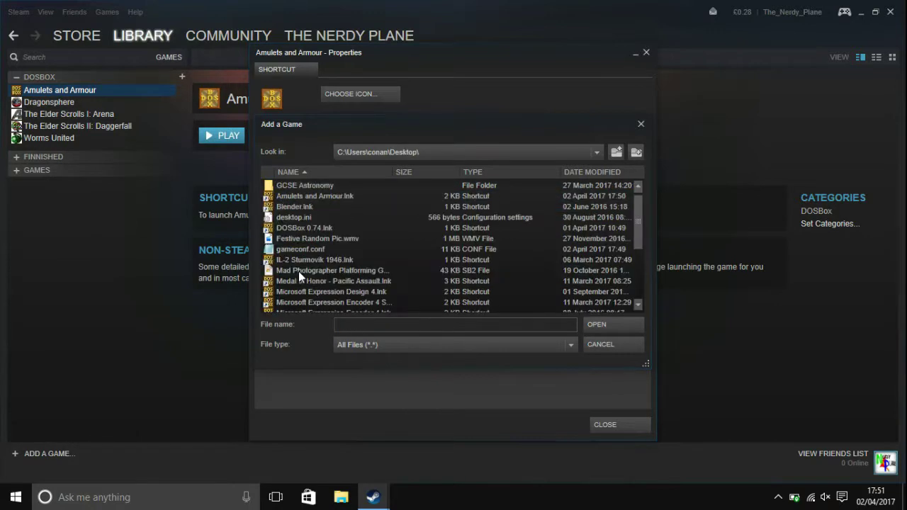
Step: Set Amulets and Armour.lnk as the library entry's target and launch the game from the library
left_click(318, 195)
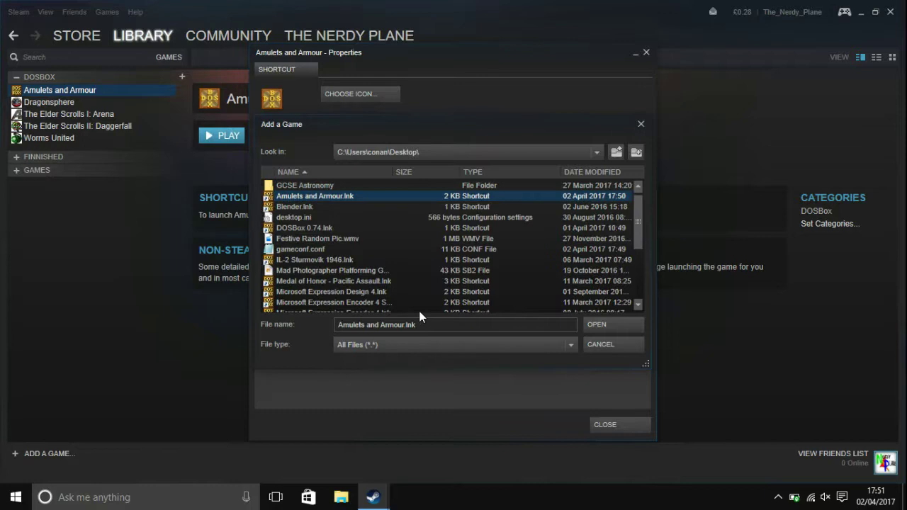
left_click(612, 324)
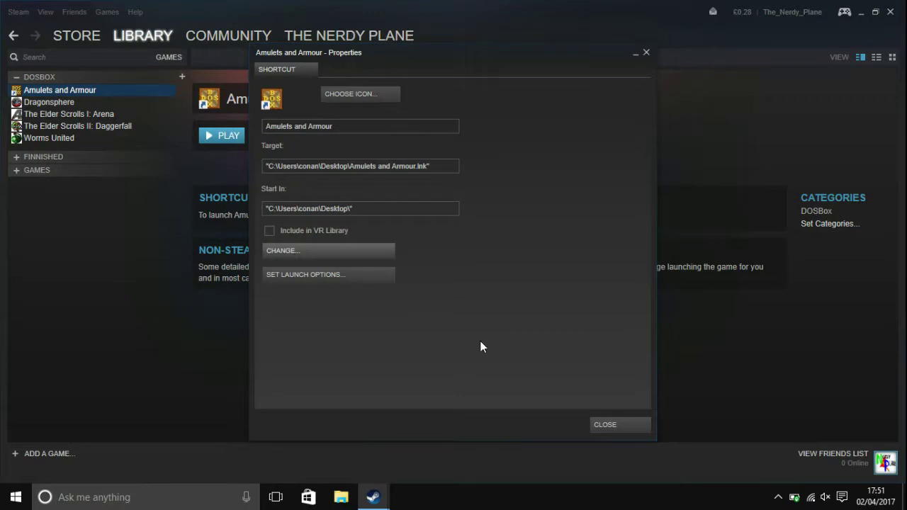
left_click(634, 426)
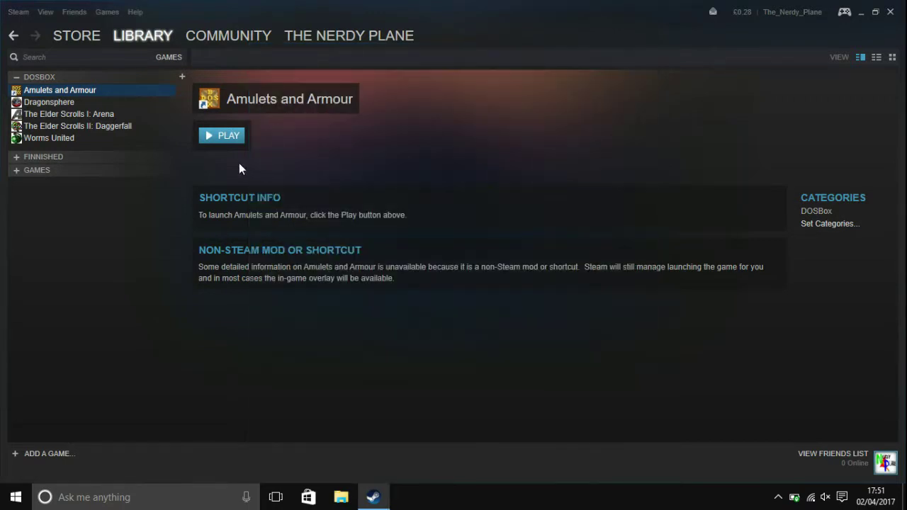
left_click(220, 136)
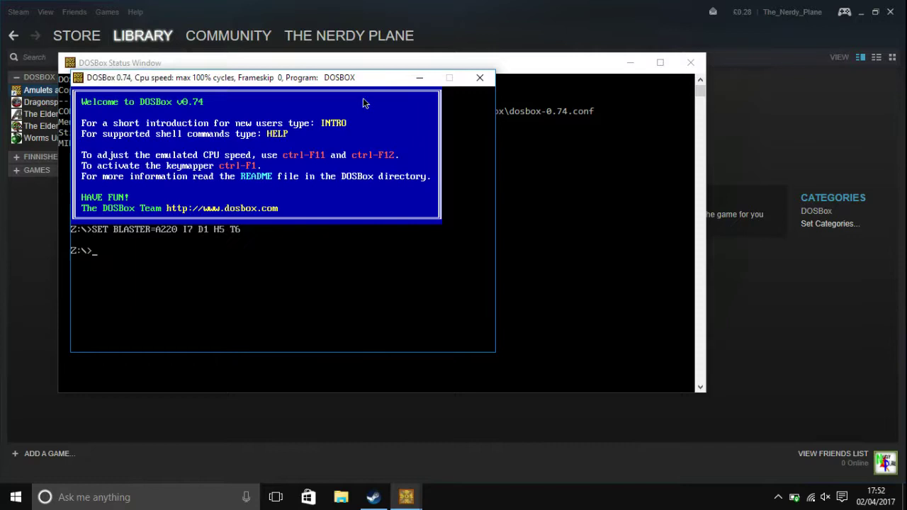
Step: Close DOSBox and insert the desktop folder before gameconf.conf in the -conf path of the Amulets and Armour desktop shortcut's target, applying the change
left_click(481, 79)
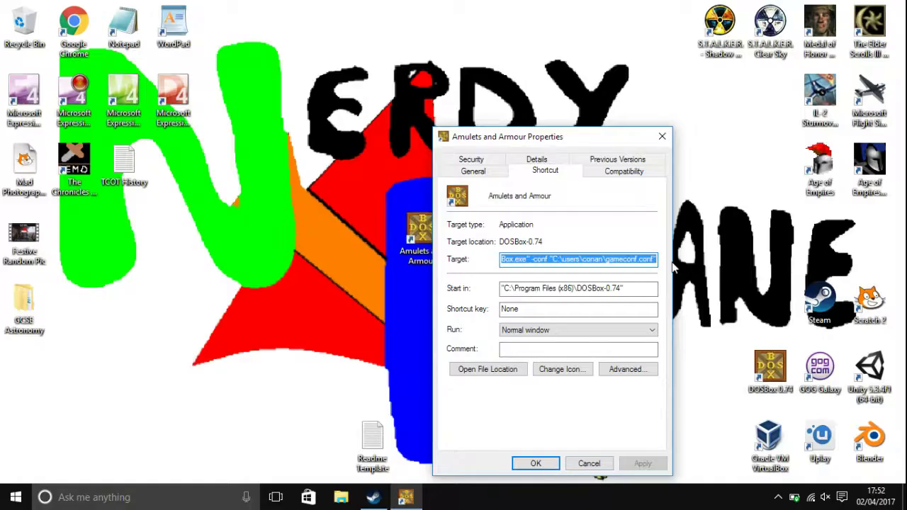
left_click(607, 260)
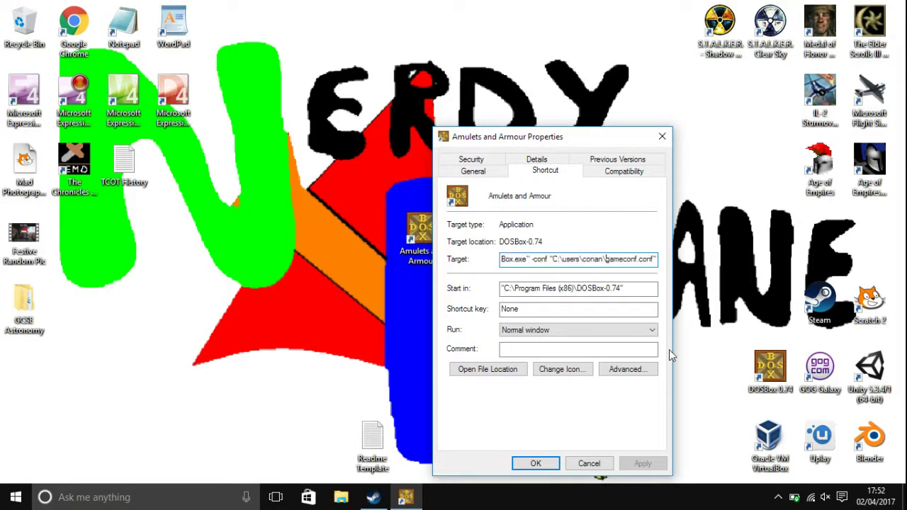
type("desktop\\")
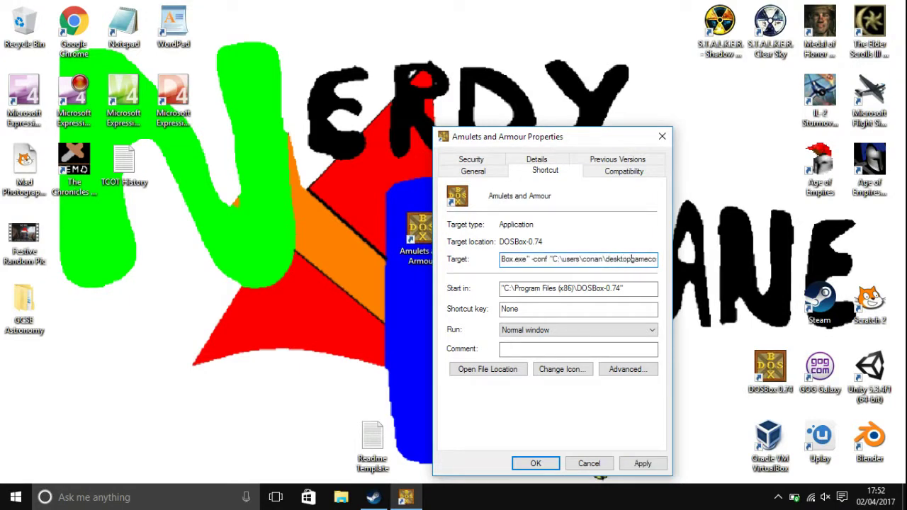
type("\\")
left_click(647, 464)
left_click(536, 464)
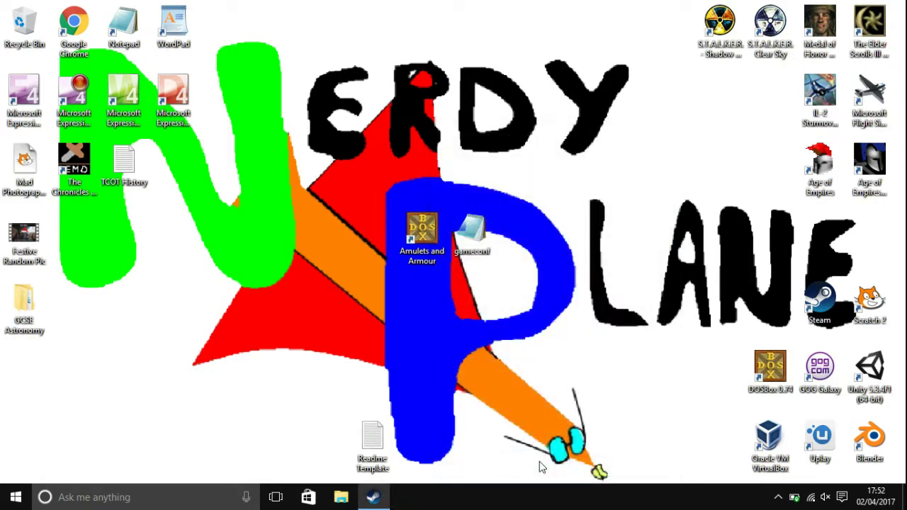
Step: Switch to Steam, launch Amulets and Armour from the library to test it, and close the game
left_click(372, 500)
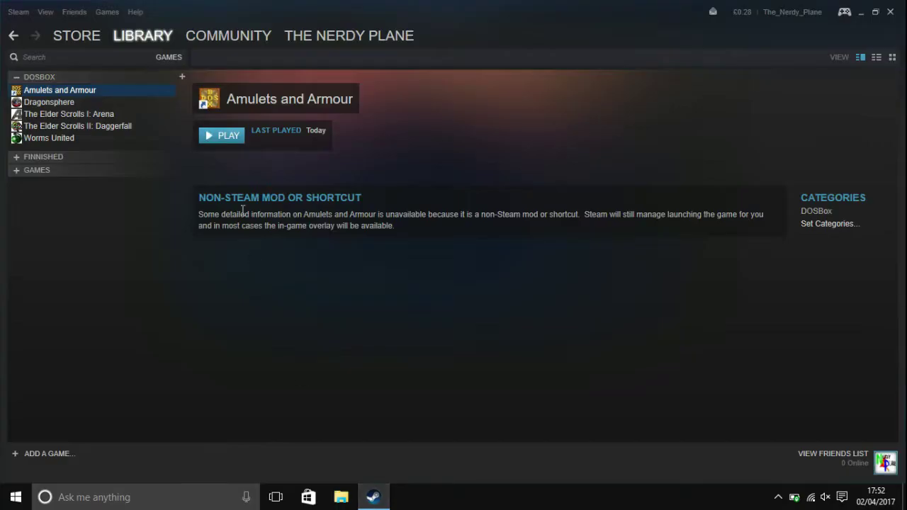
left_click(229, 136)
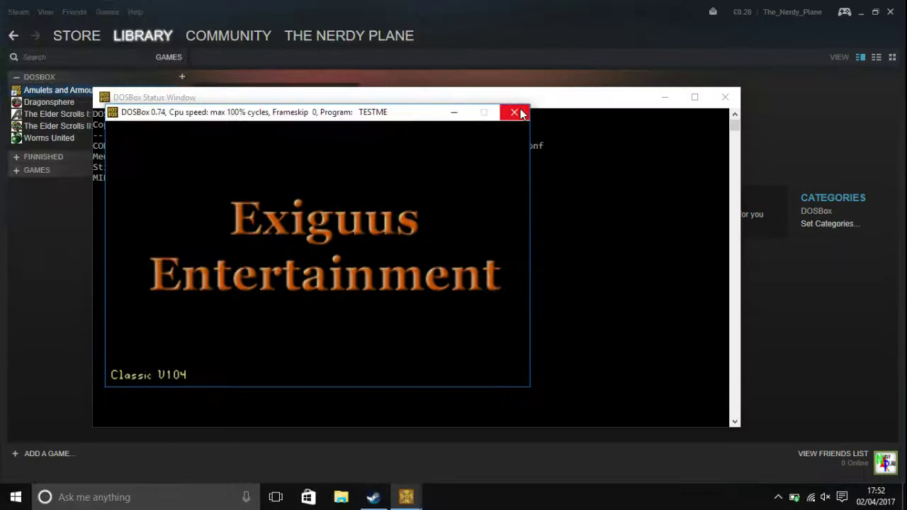
left_click(519, 112)
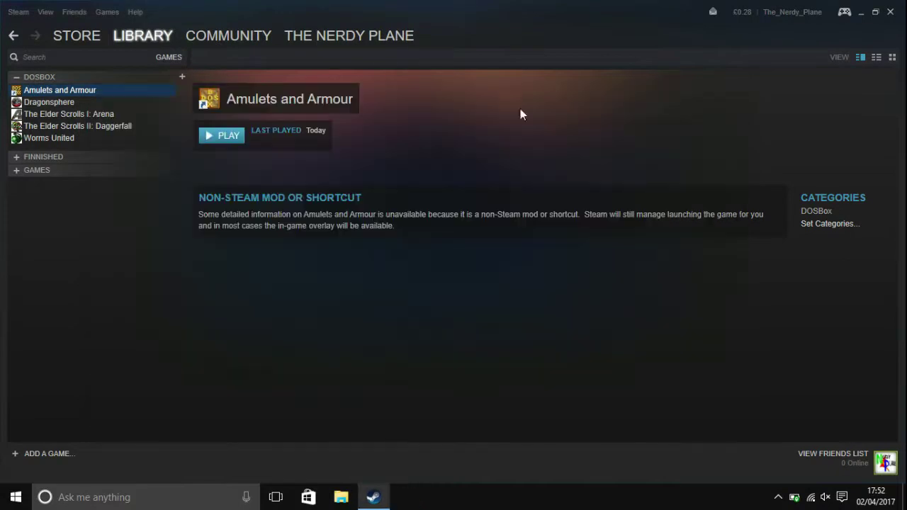
Step: Open the library properties of Amulets and Armour and browse C:\ for a new icon, with the file type set to Image Files (*.tga,*.png)
right_click(39, 95)
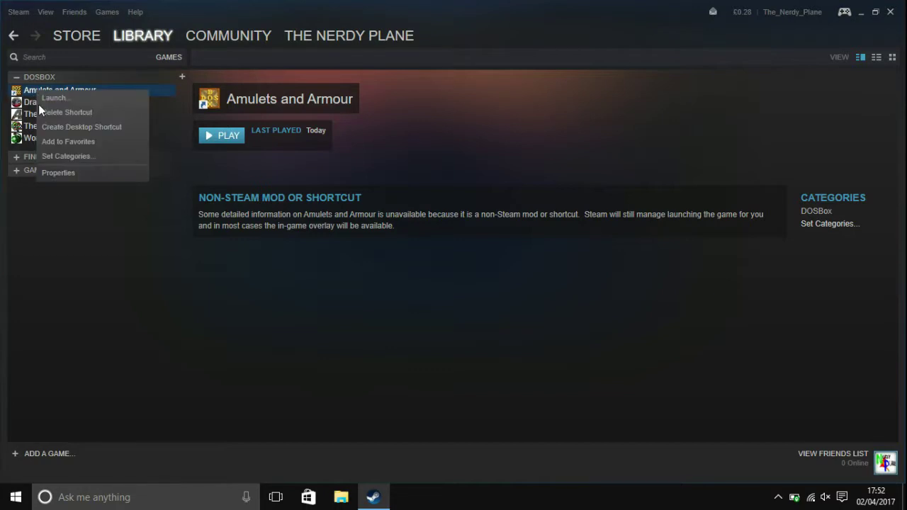
left_click(63, 173)
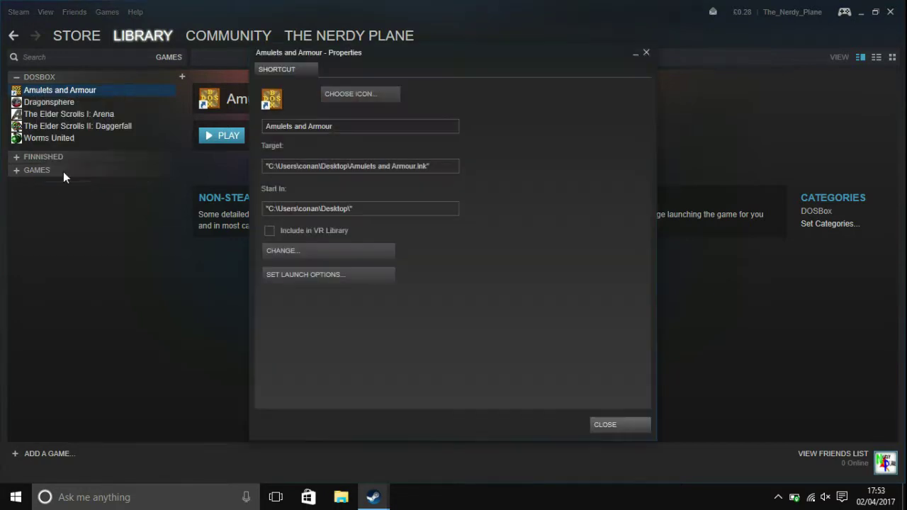
left_click(344, 94)
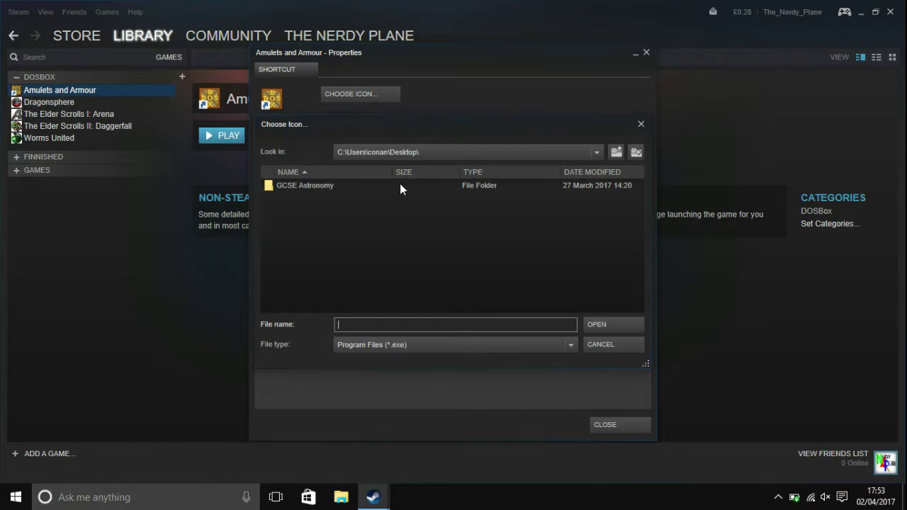
left_click(458, 152)
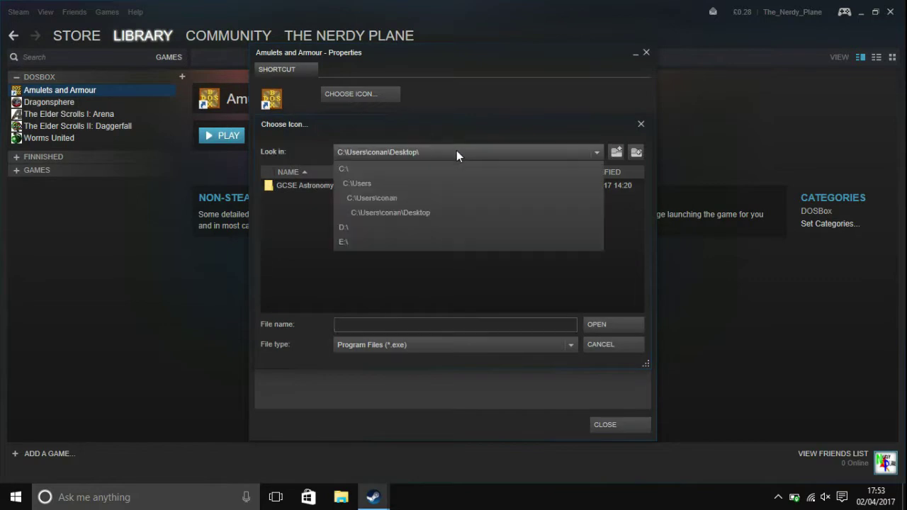
left_click(342, 168)
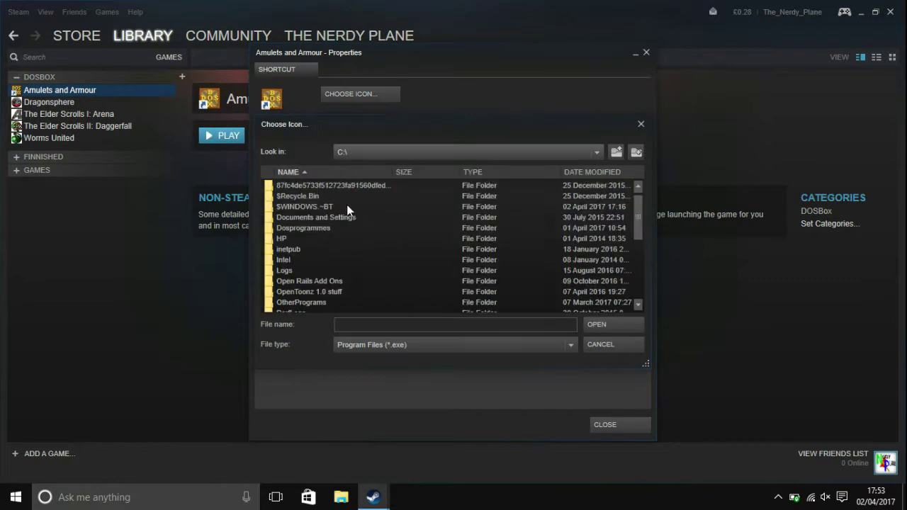
left_click(367, 344)
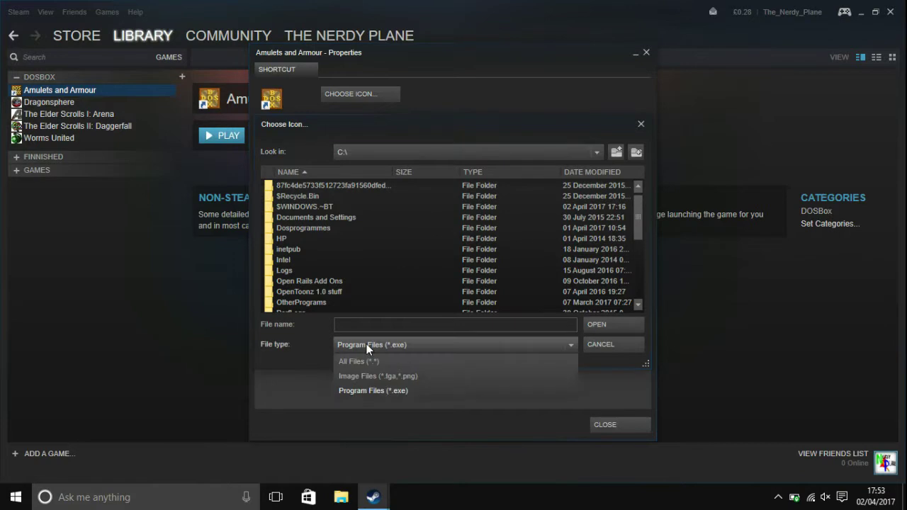
left_click(410, 378)
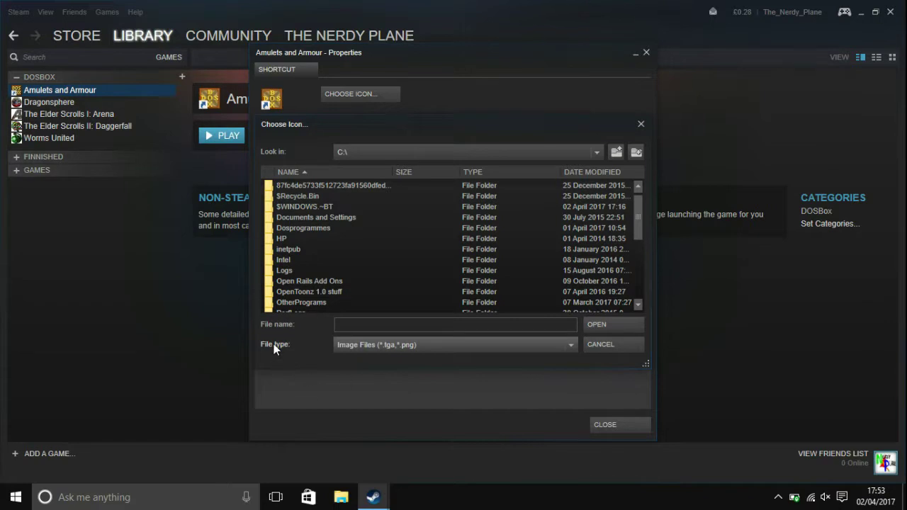
left_click(365, 345)
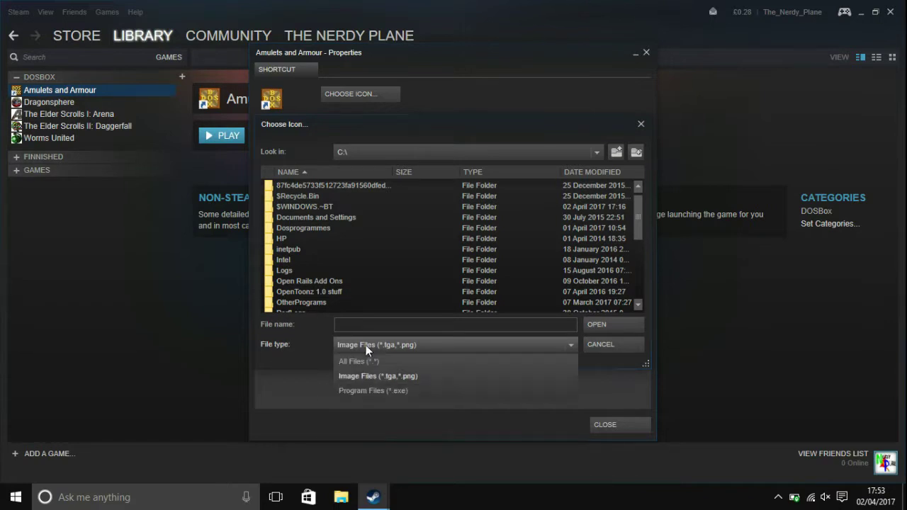
left_click(384, 377)
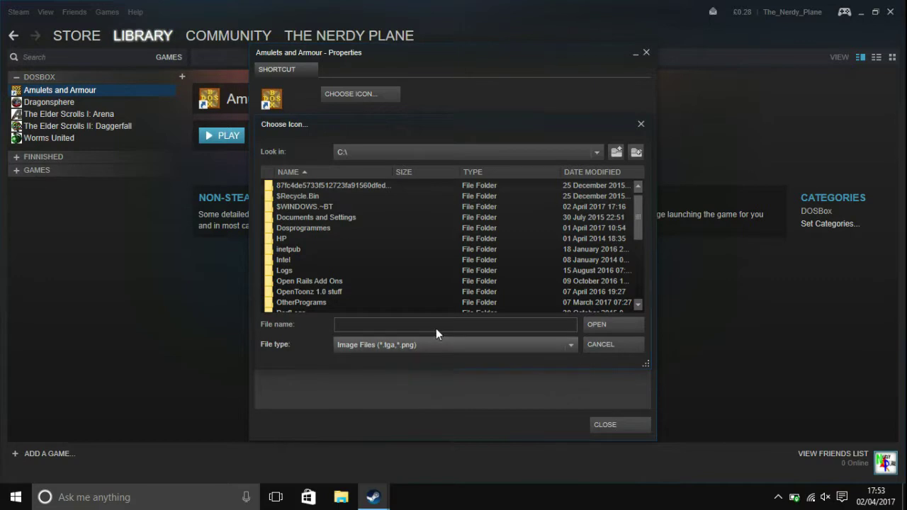
Step: Set anaicon.png from C:\Dosprogrammes\AMULETS as the library entry's icon and close the properties
double_click(301, 227)
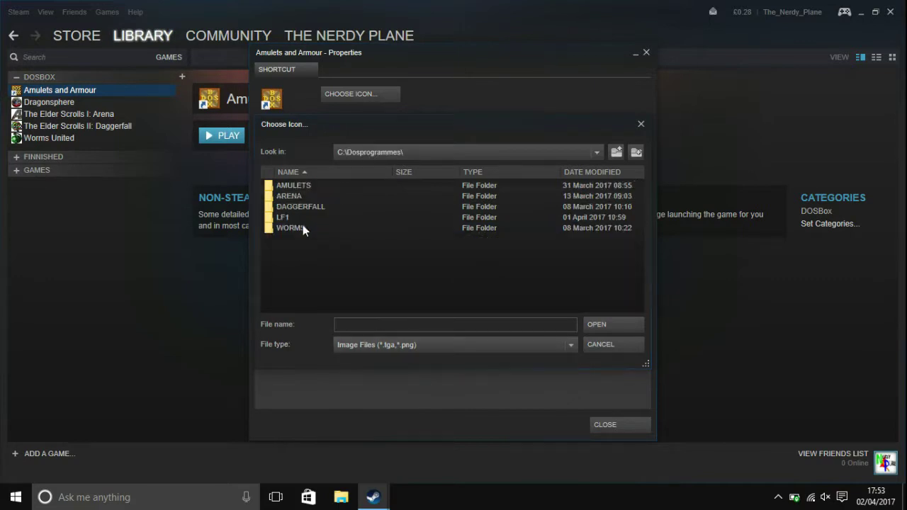
double_click(292, 186)
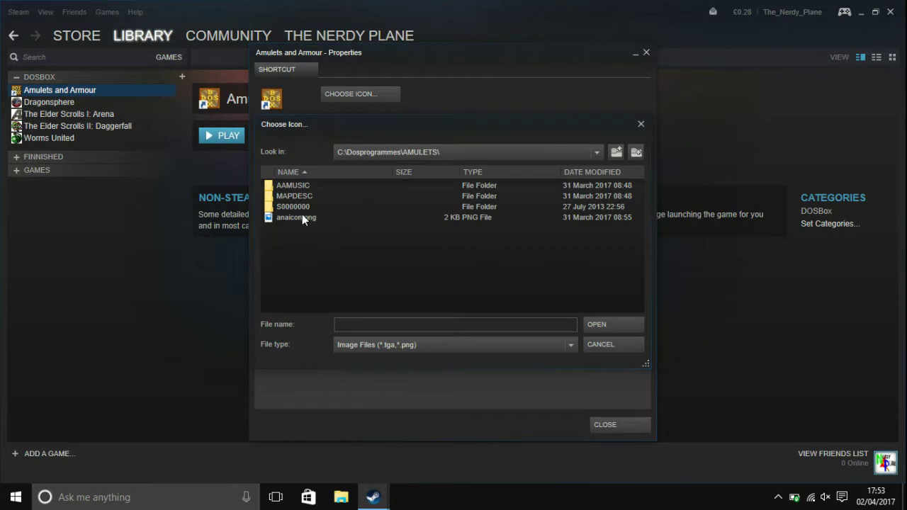
left_click(293, 220)
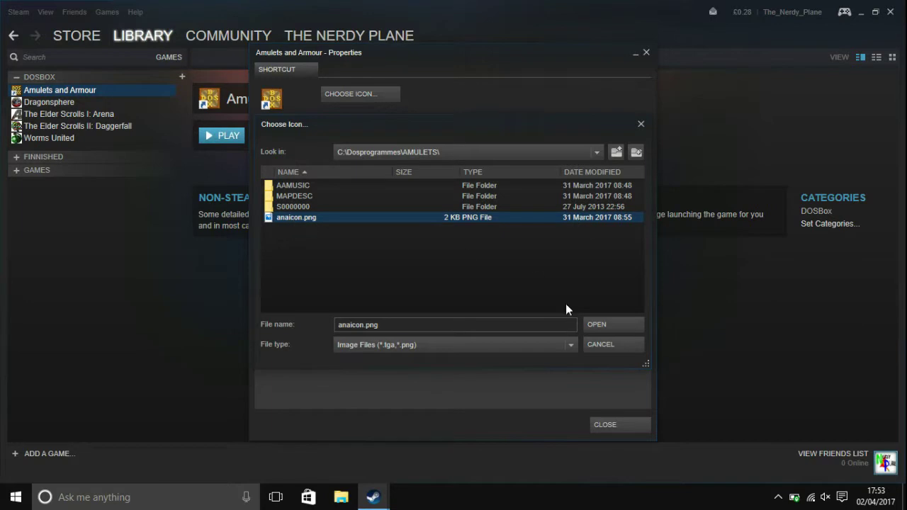
left_click(606, 325)
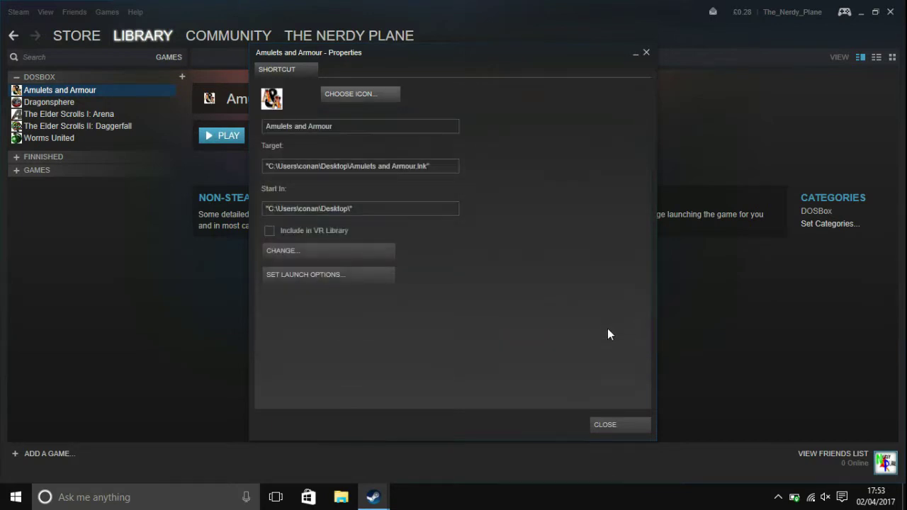
left_click(607, 424)
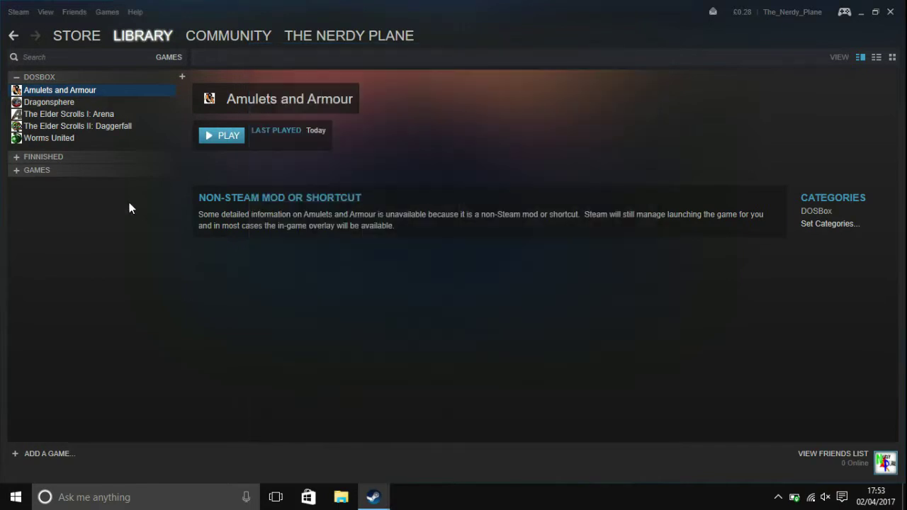